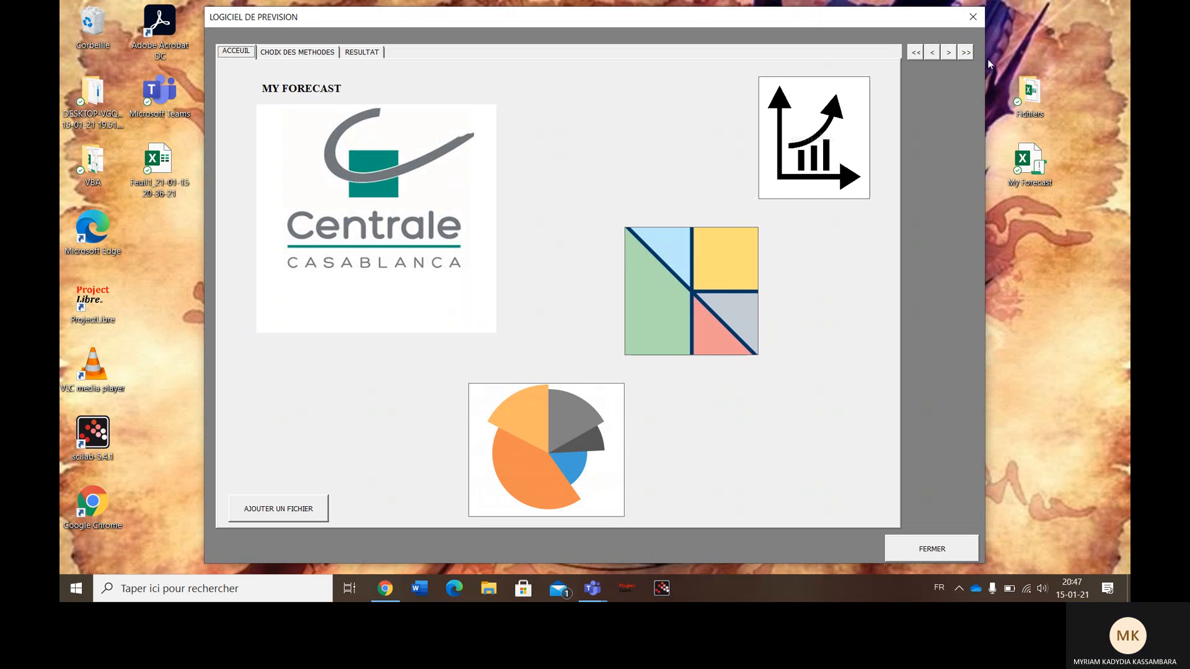
Look through the method-selection and results pages of the forecast form, and return to its home page.
{"action": "left_click", "coordinate": [948, 52]}
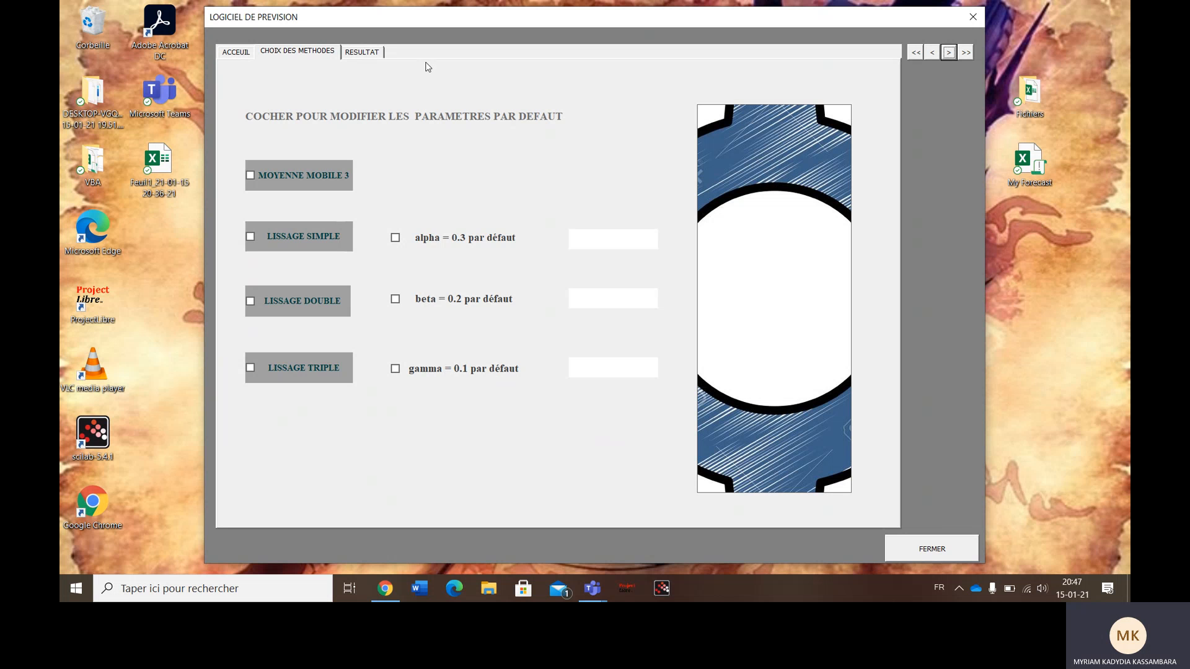
{"action": "left_click", "coordinate": [949, 53]}
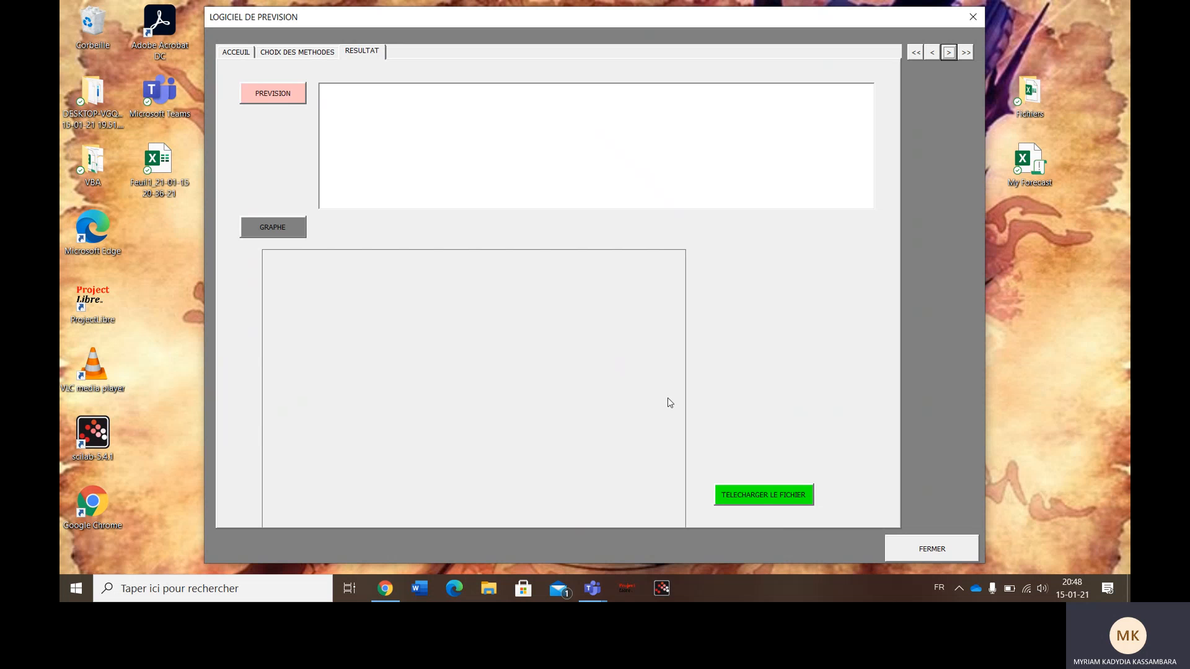
{"action": "left_click", "coordinate": [238, 54]}
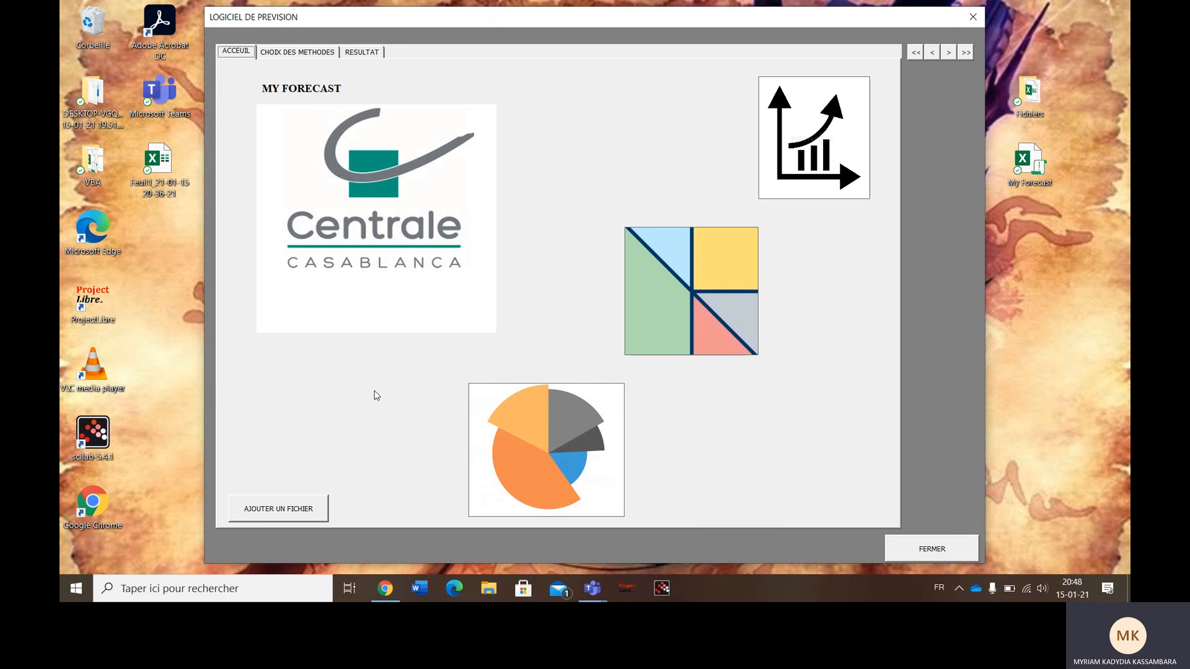
Load the TYPE workbook from the Fichiers folder on the desktop into the forecast form.
{"action": "left_click", "coordinate": [300, 509]}
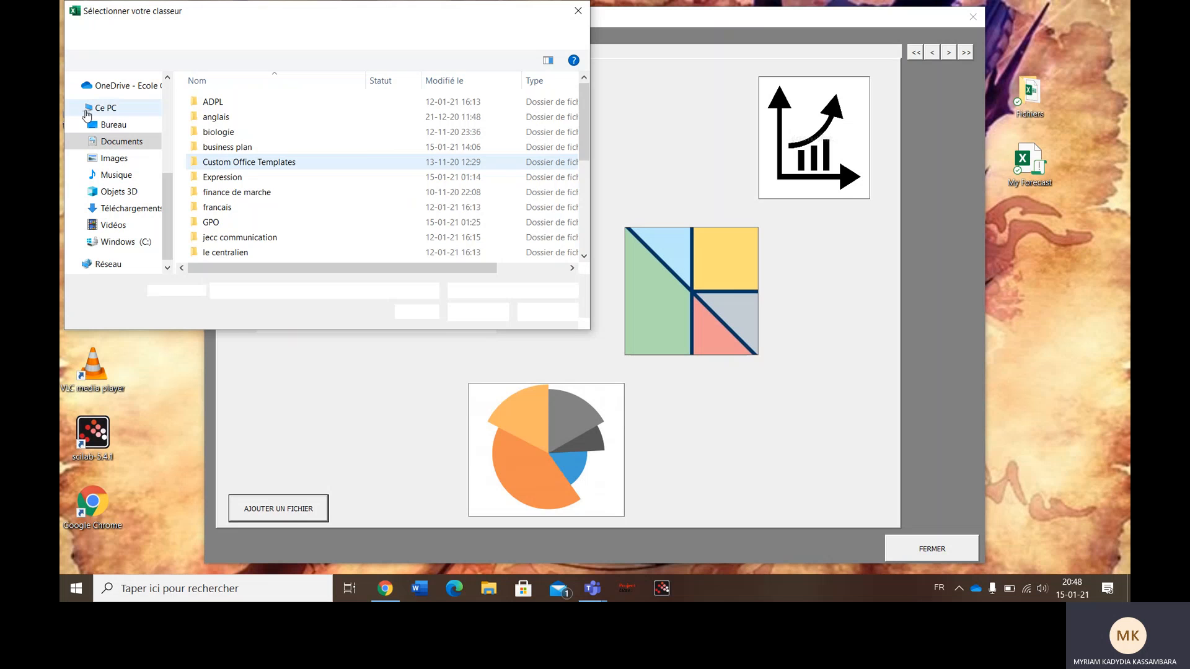
{"action": "left_click", "coordinate": [220, 104]}
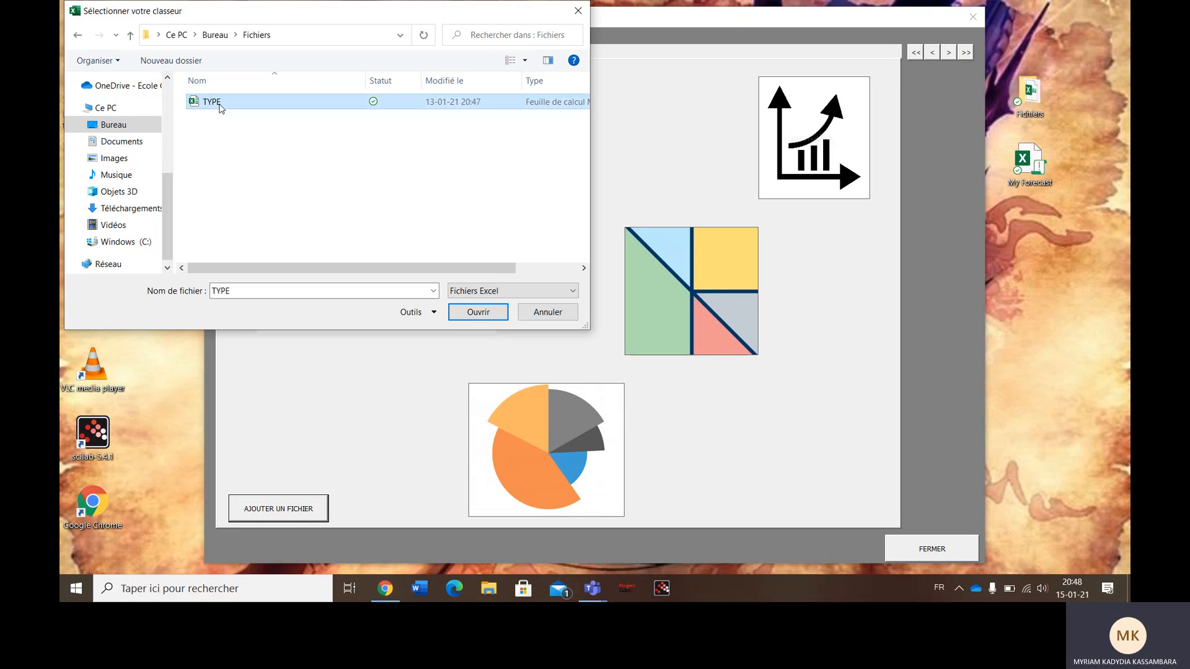
{"action": "left_click", "coordinate": [473, 312]}
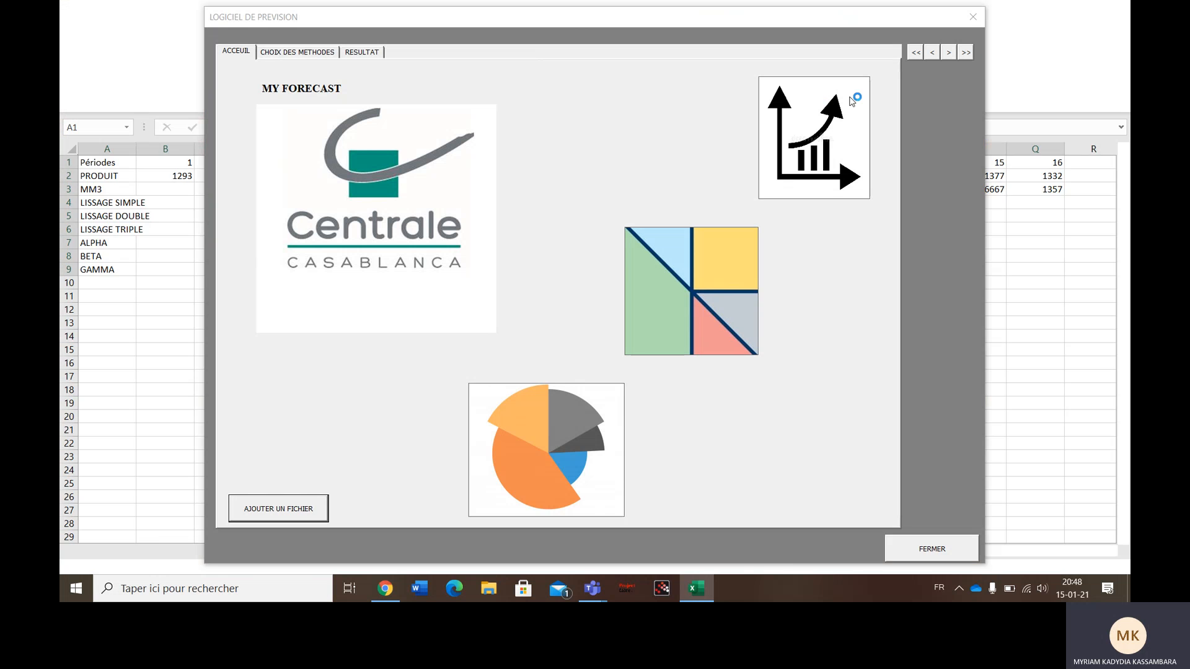
Enable the MOYENNE MOBILE 3 method, generate its forecast table and plot it on the graph.
{"action": "left_click", "coordinate": [950, 53]}
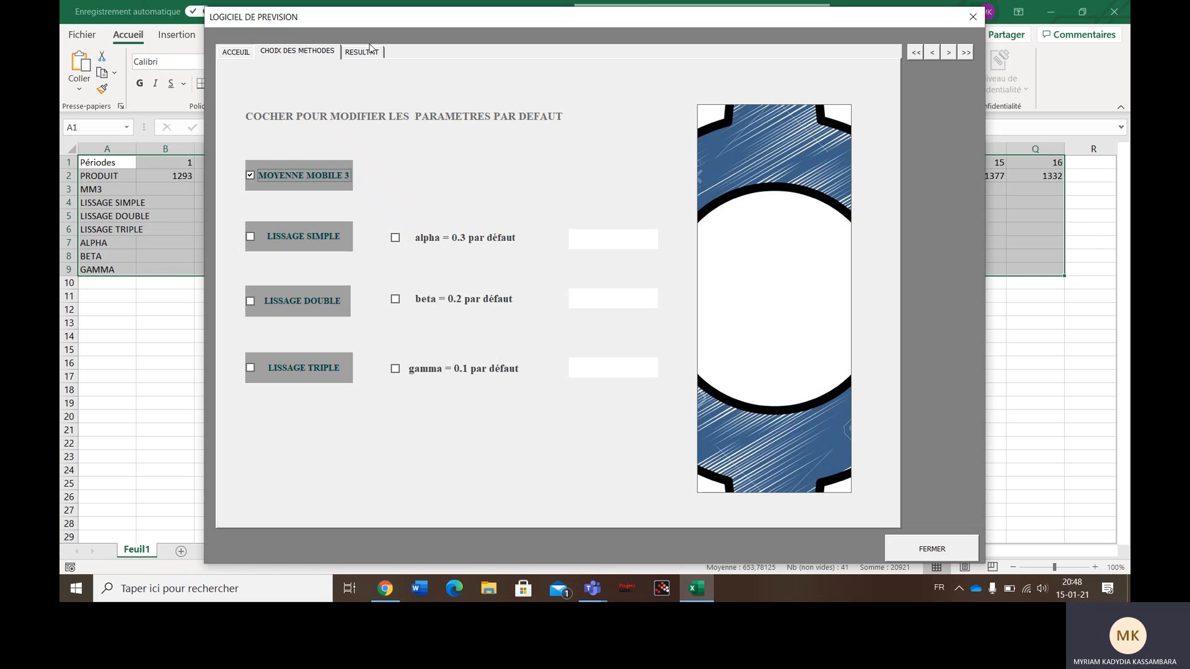
{"action": "left_click", "coordinate": [370, 52]}
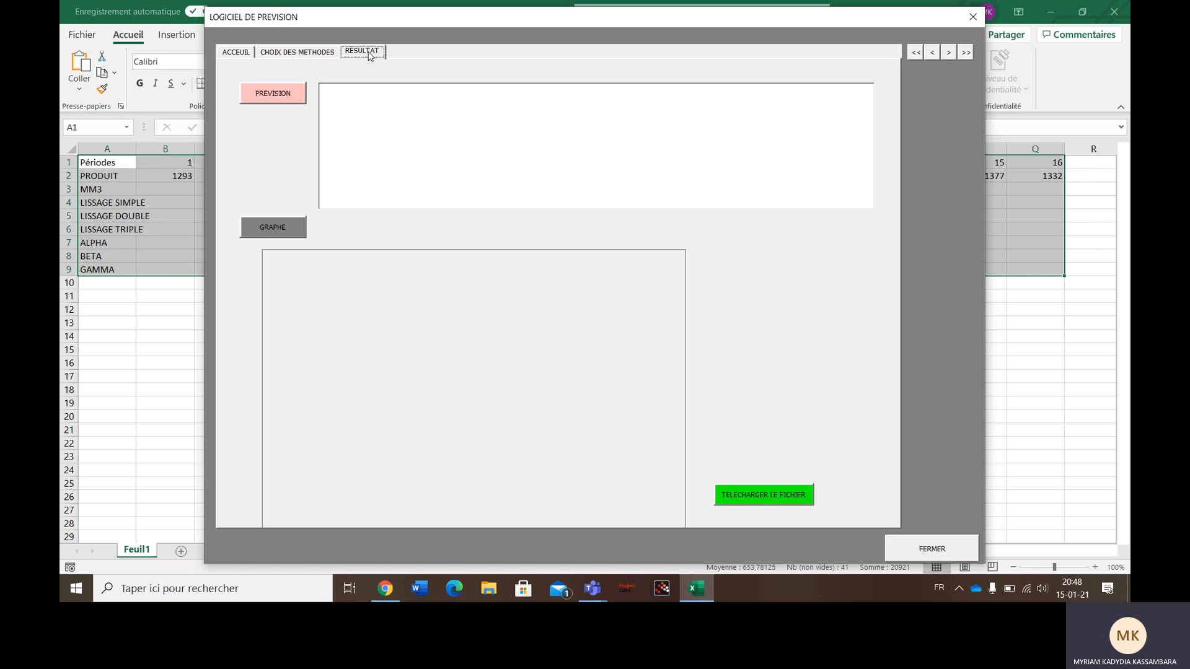
{"action": "left_click", "coordinate": [285, 93]}
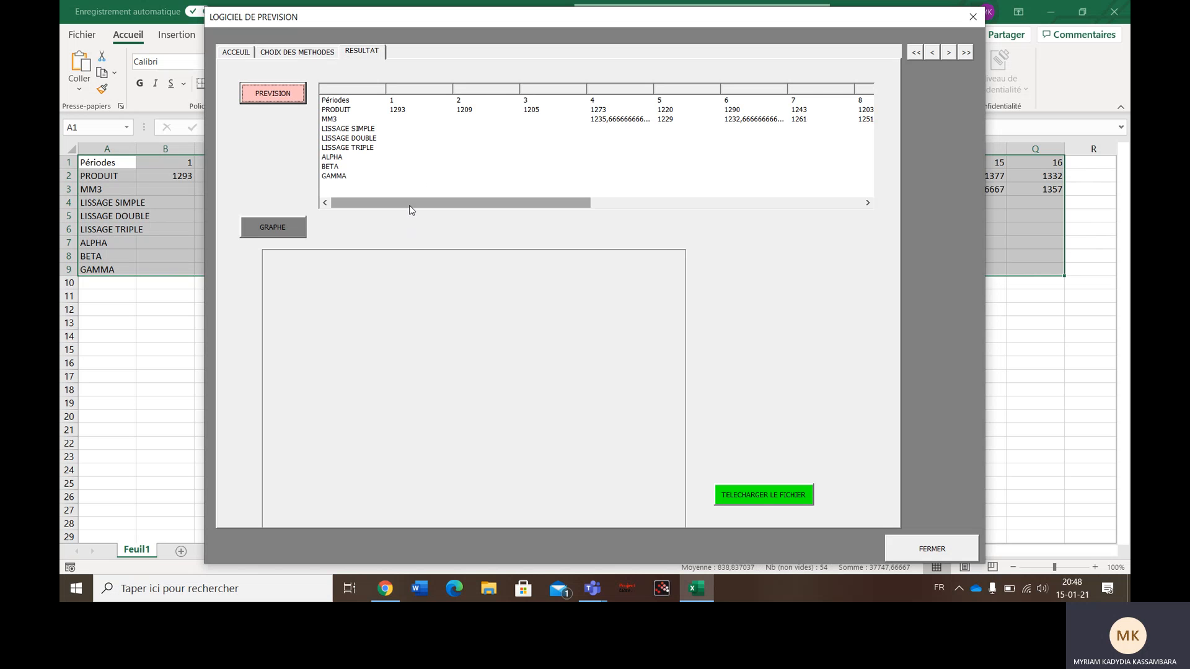
{"action": "left_click_drag", "start_coordinate": [410, 206], "coordinate": [556, 195]}
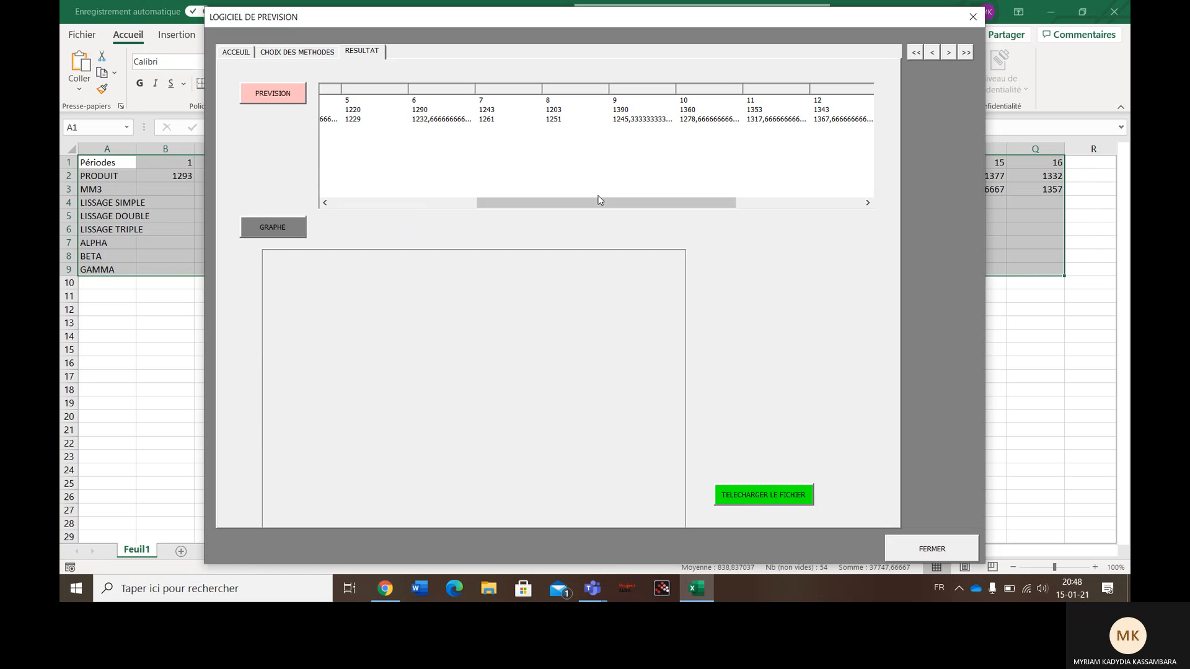
{"action": "left_click", "coordinate": [291, 228]}
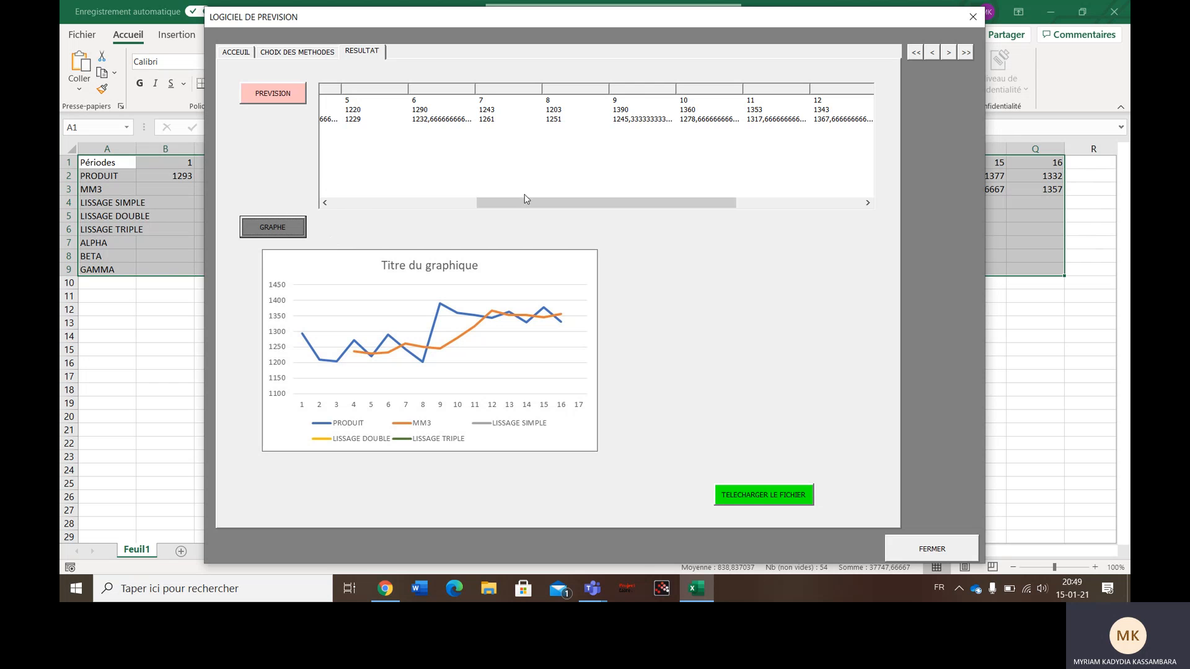
{"action": "left_click_drag", "start_coordinate": [524, 202], "coordinate": [372, 199]}
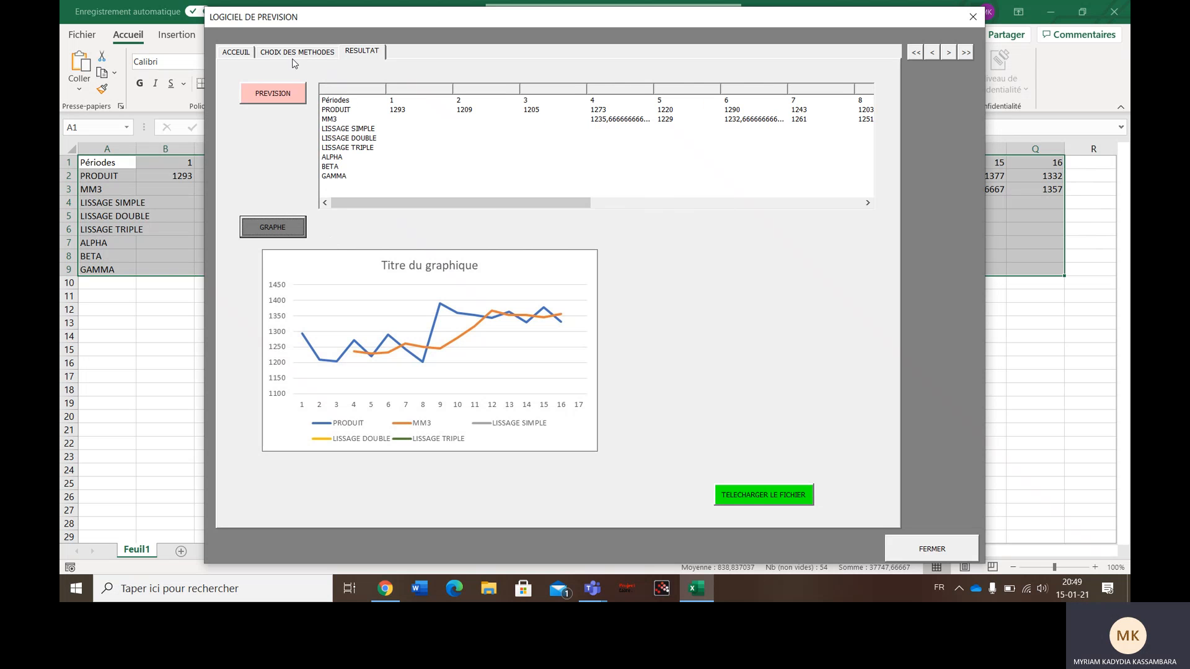
Enable the LISSAGE SIMPLE, LISSAGE DOUBLE and LISSAGE TRIPLE methods in addition to the moving average.
{"action": "left_click", "coordinate": [294, 55]}
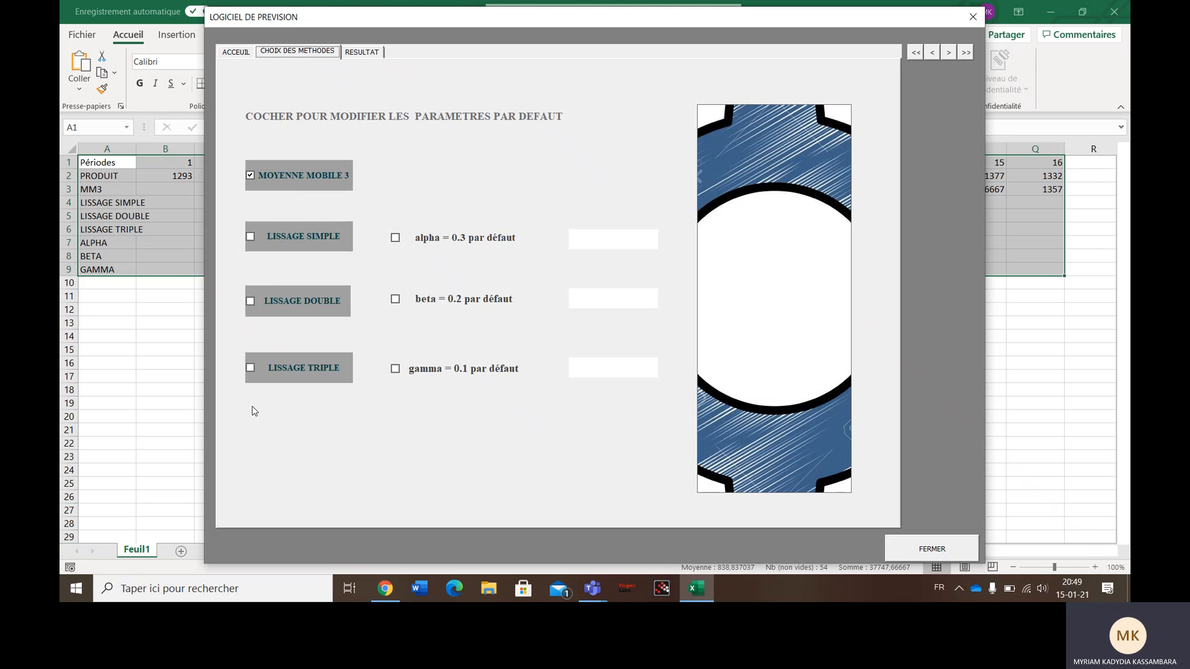
{"action": "left_click", "coordinate": [250, 237]}
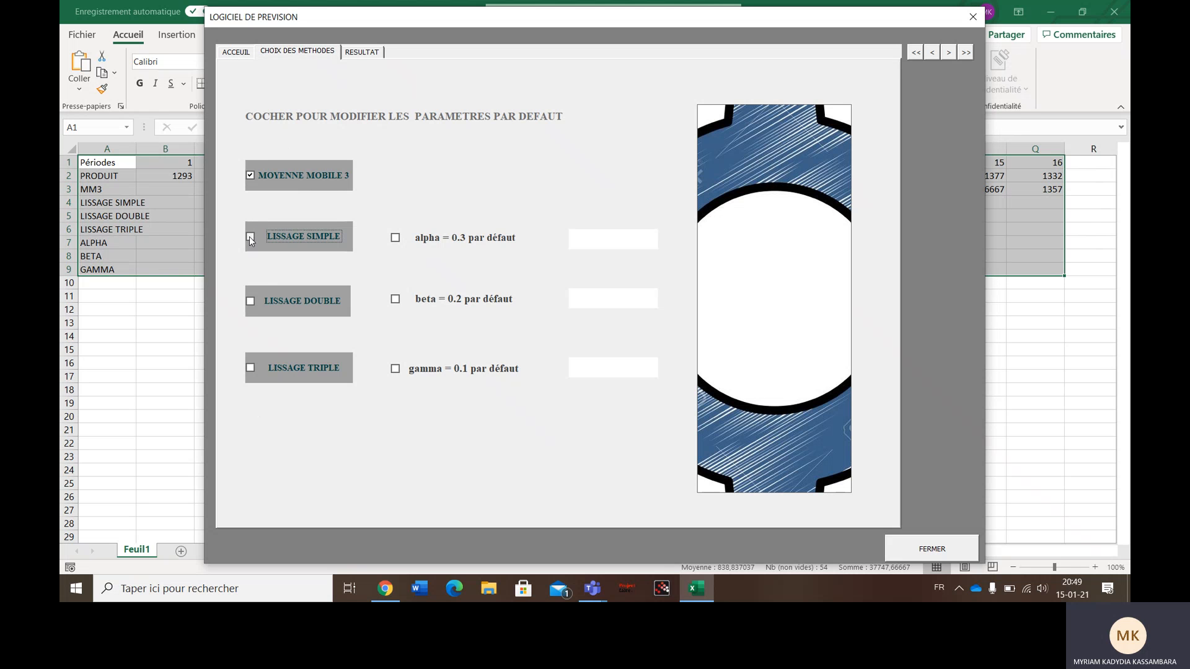
{"action": "left_click", "coordinate": [251, 301]}
{"action": "left_click", "coordinate": [251, 369]}
Generate the forecast table for all four methods with default parameters and refresh the graph.
{"action": "left_click", "coordinate": [361, 53]}
{"action": "left_click", "coordinate": [280, 97]}
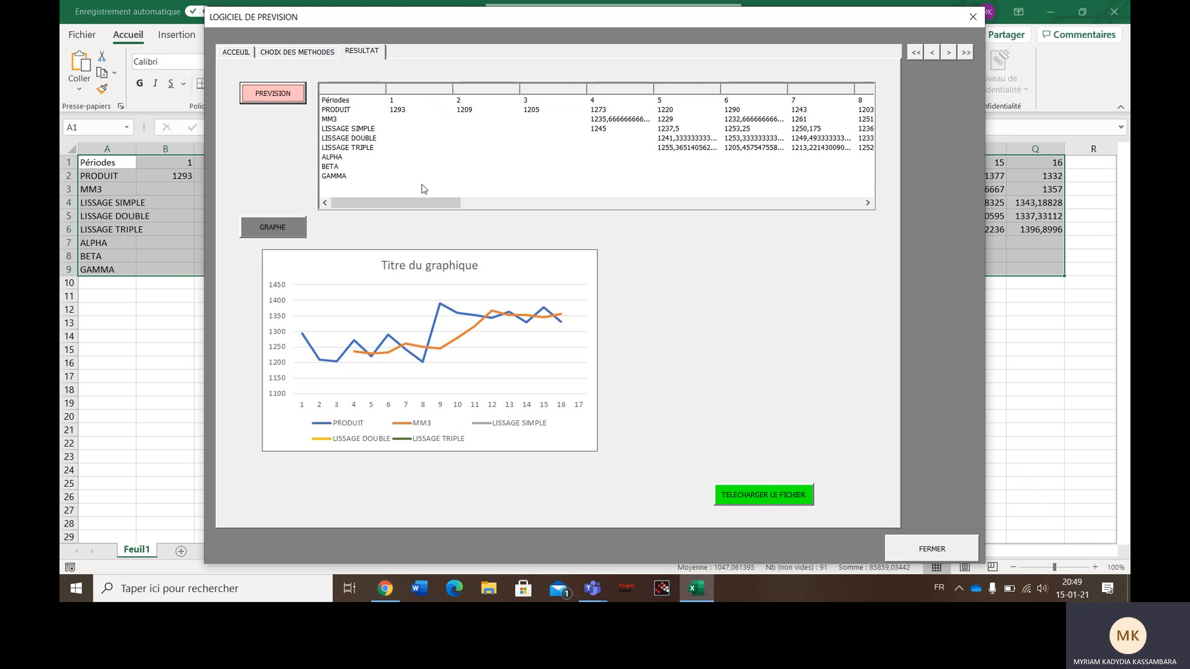
{"action": "left_click_drag", "start_coordinate": [423, 206], "coordinate": [325, 222]}
{"action": "left_click", "coordinate": [284, 228]}
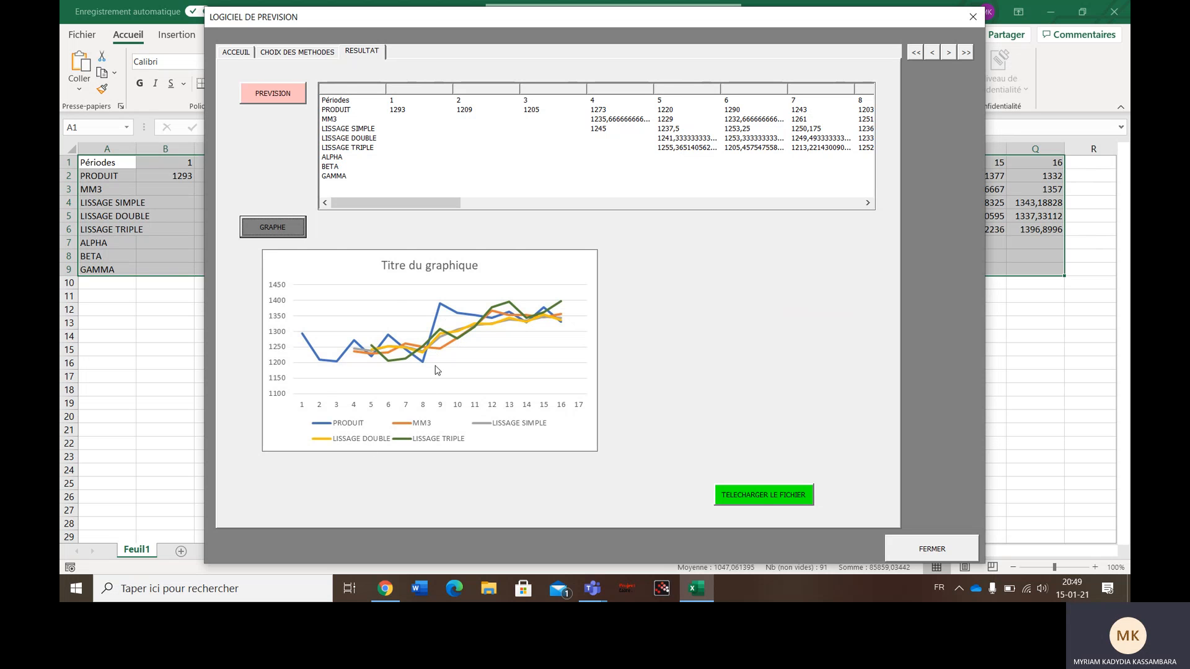
Override the default smoothing parameters with alpha 0.7, beta 0.5 and gamma 0.4.
{"action": "left_click", "coordinate": [328, 54]}
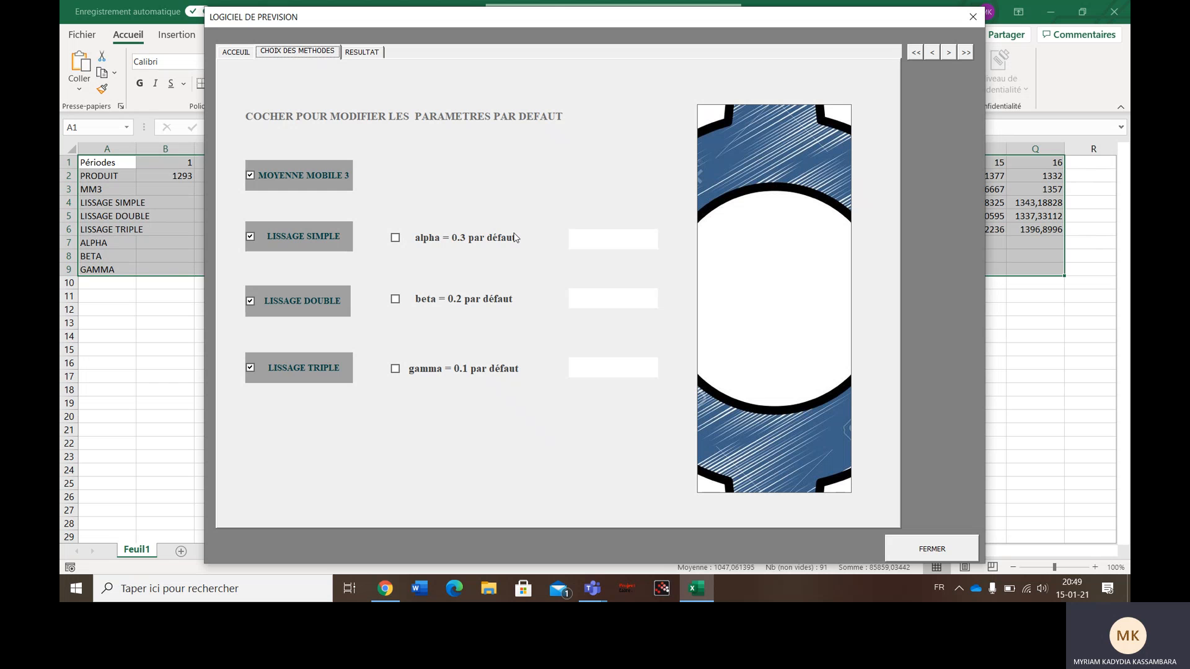
{"action": "left_click", "coordinate": [399, 238]}
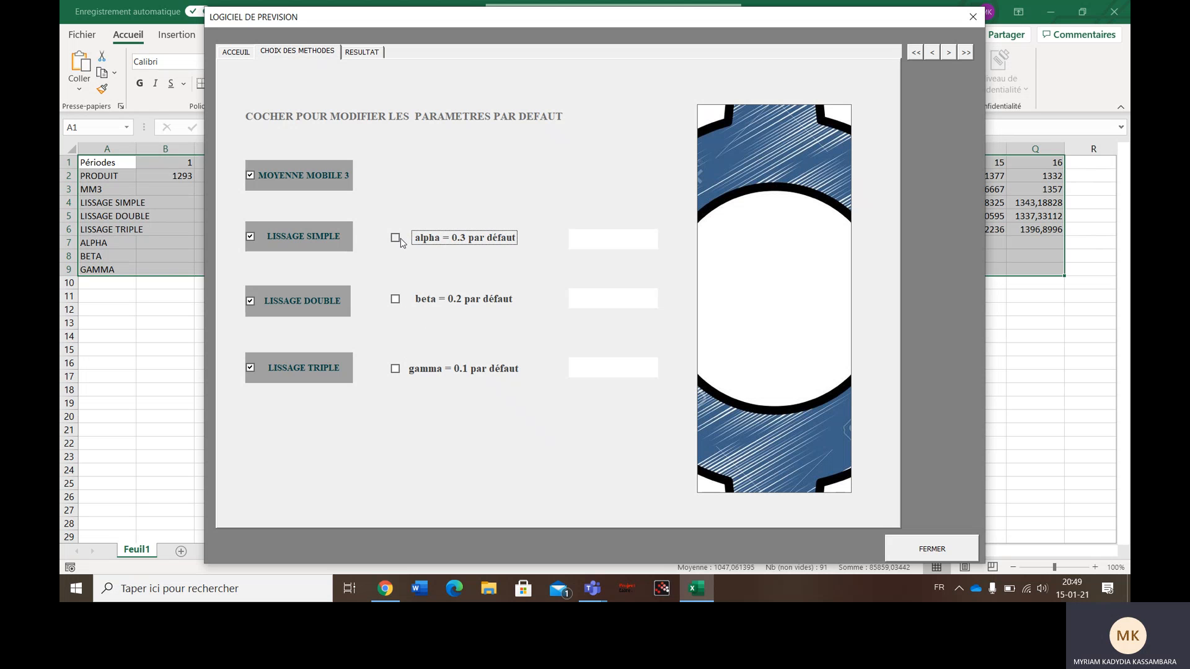
{"action": "left_click", "coordinate": [615, 239]}
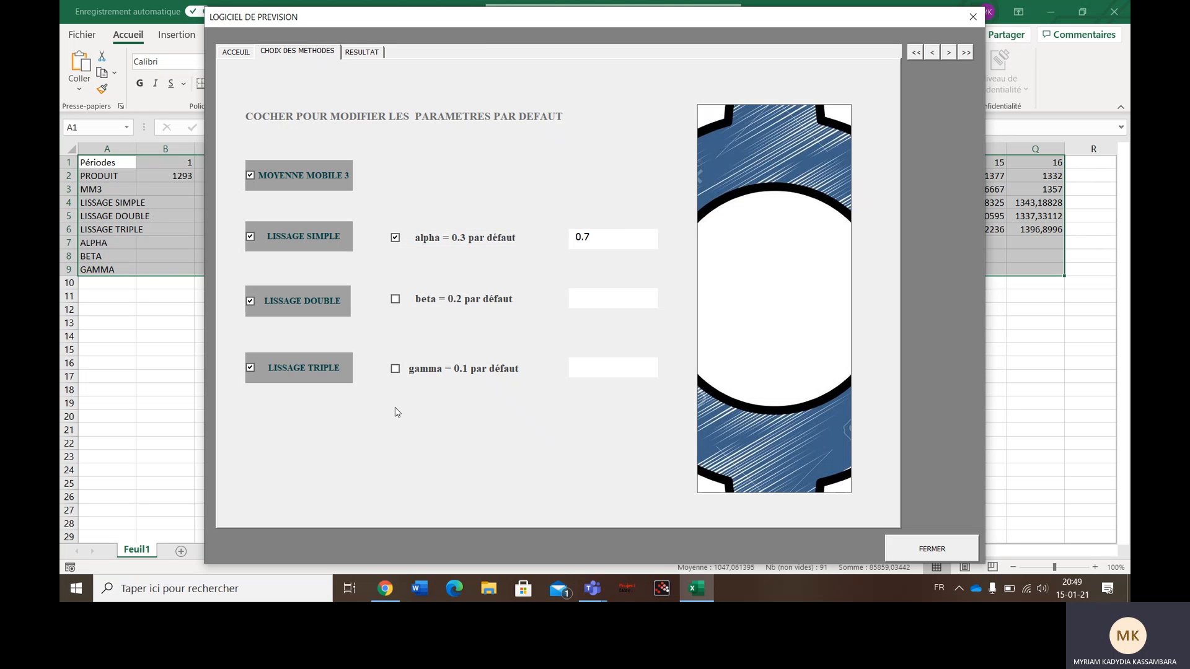
{"action": "left_click", "coordinate": [395, 369]}
{"action": "left_click", "coordinate": [594, 366]}
{"action": "left_click", "coordinate": [396, 302]}
{"action": "left_click", "coordinate": [602, 306]}
Recalculate the forecast table with the custom smoothing parameters and redraw the graph.
{"action": "left_click", "coordinate": [363, 53]}
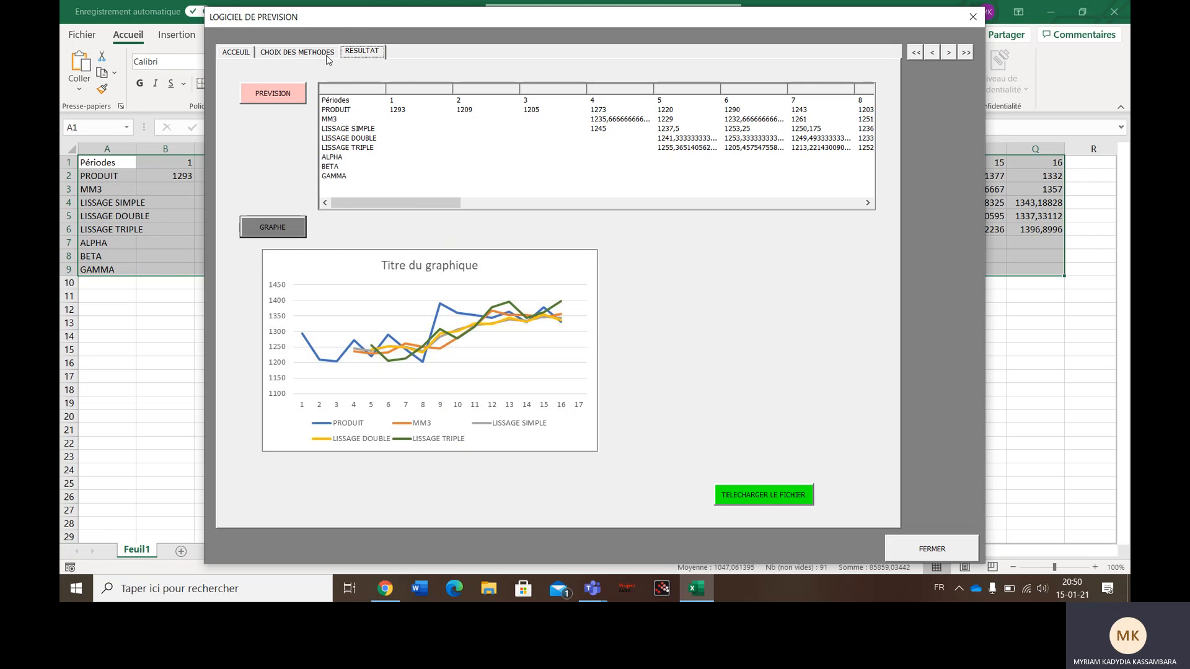
{"action": "left_click", "coordinate": [277, 90]}
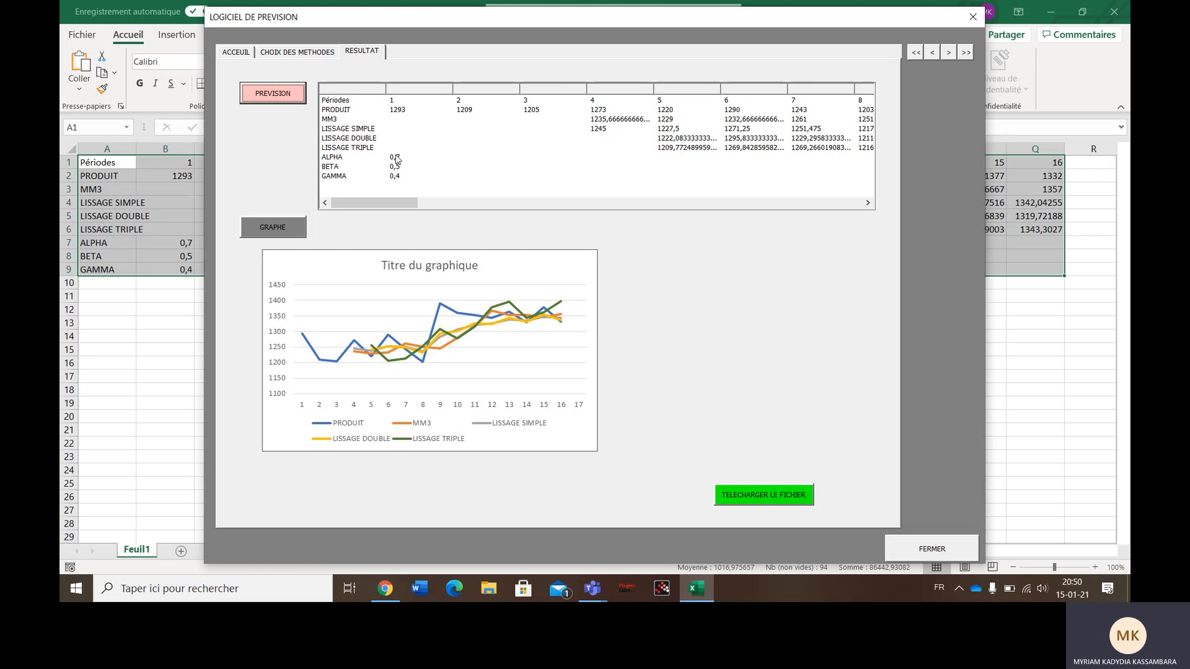
{"action": "left_click_drag", "start_coordinate": [392, 206], "coordinate": [324, 207]}
{"action": "left_click", "coordinate": [299, 223]}
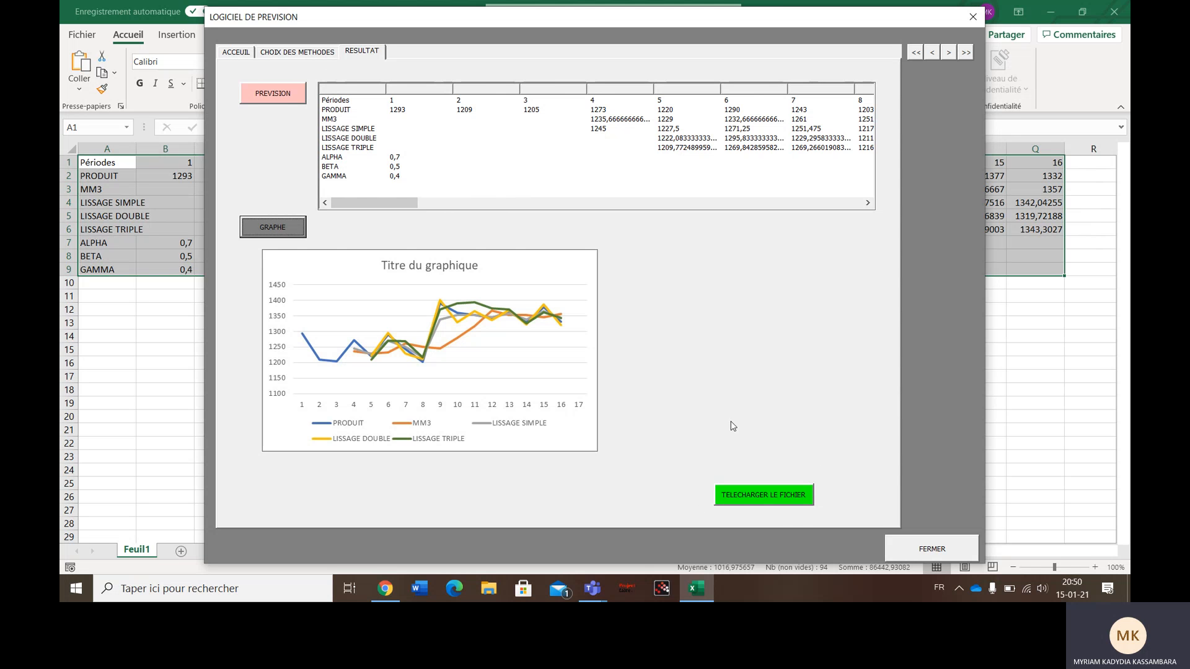
Download the forecast results as an Excel file and open the saved workbook from the desktop.
{"action": "left_click", "coordinate": [763, 498]}
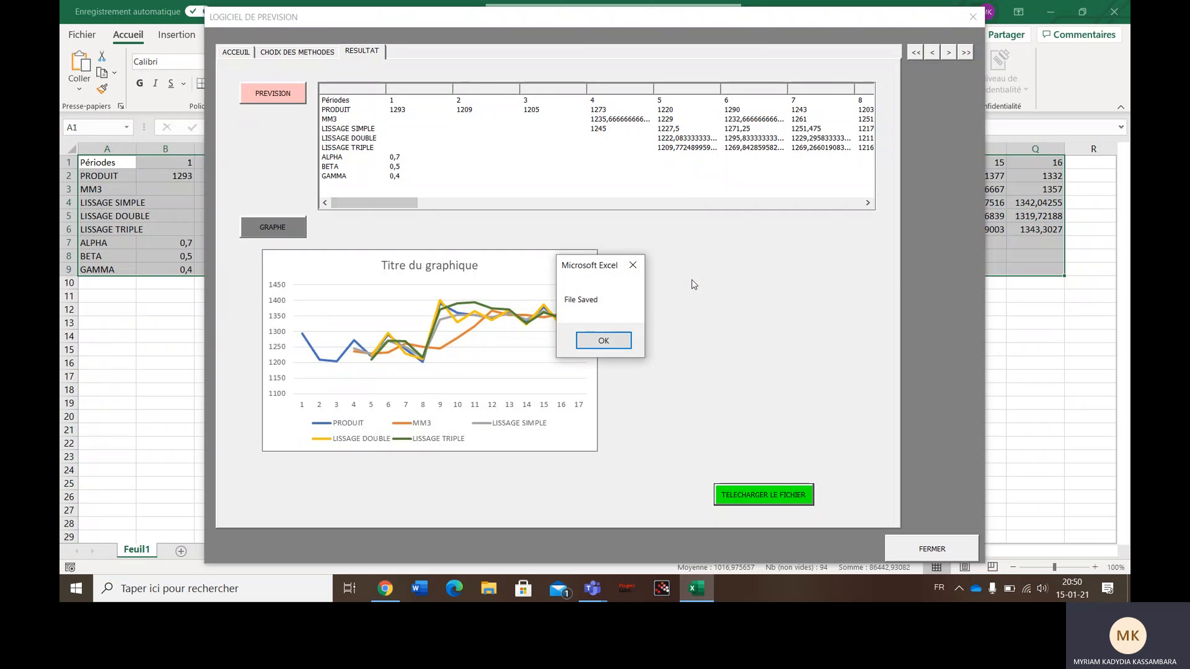
{"action": "left_click", "coordinate": [605, 340]}
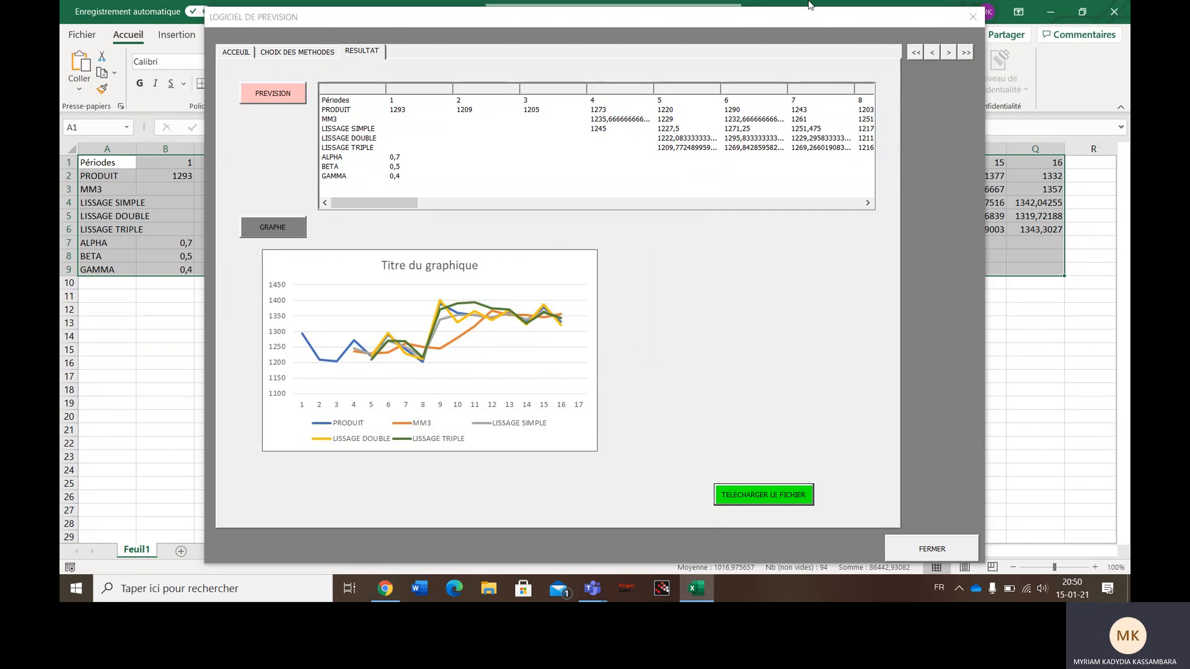
{"action": "left_click", "coordinate": [1064, 19]}
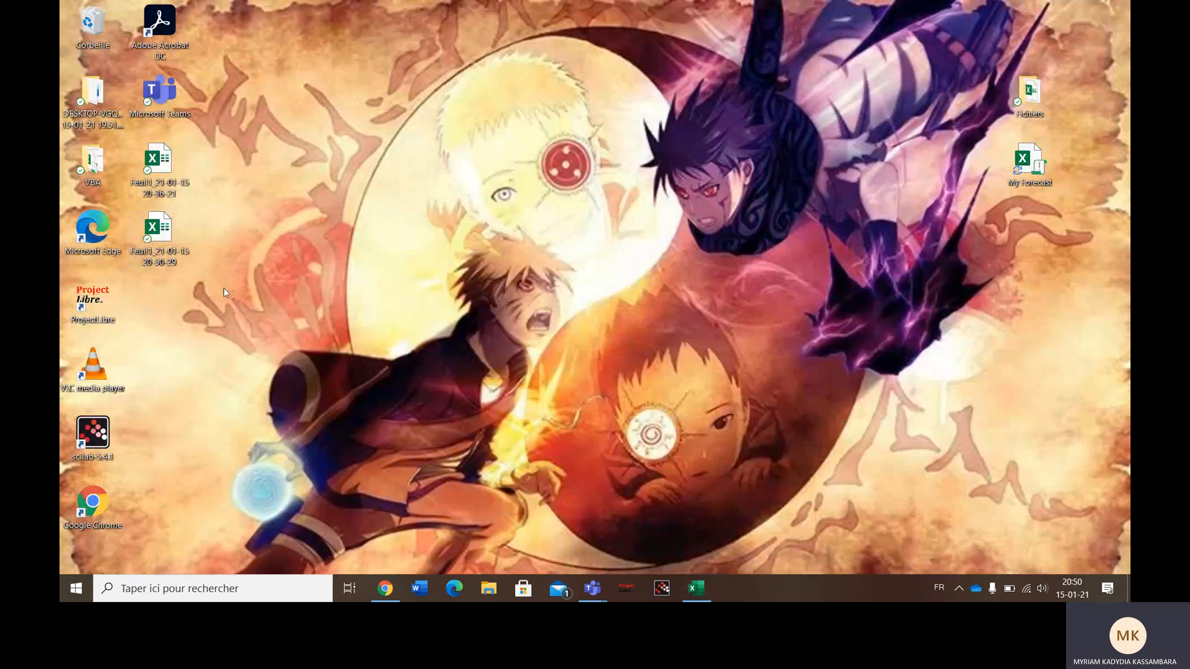
{"action": "double_click", "coordinate": [173, 236]}
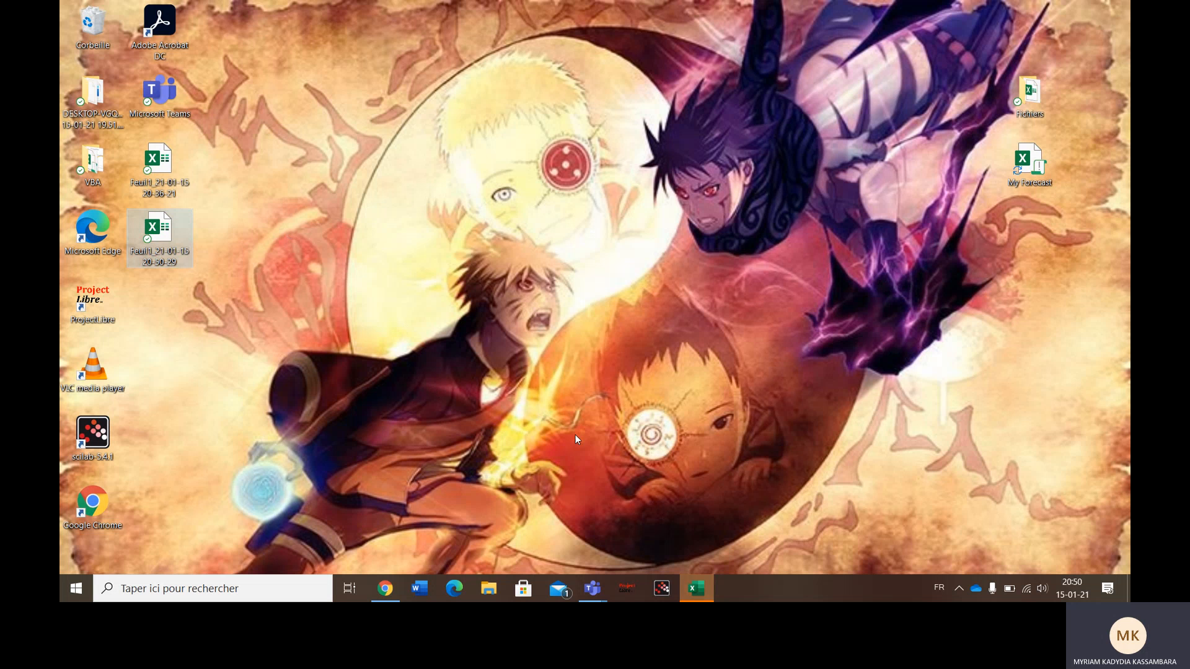
{"action": "left_click", "coordinate": [691, 584]}
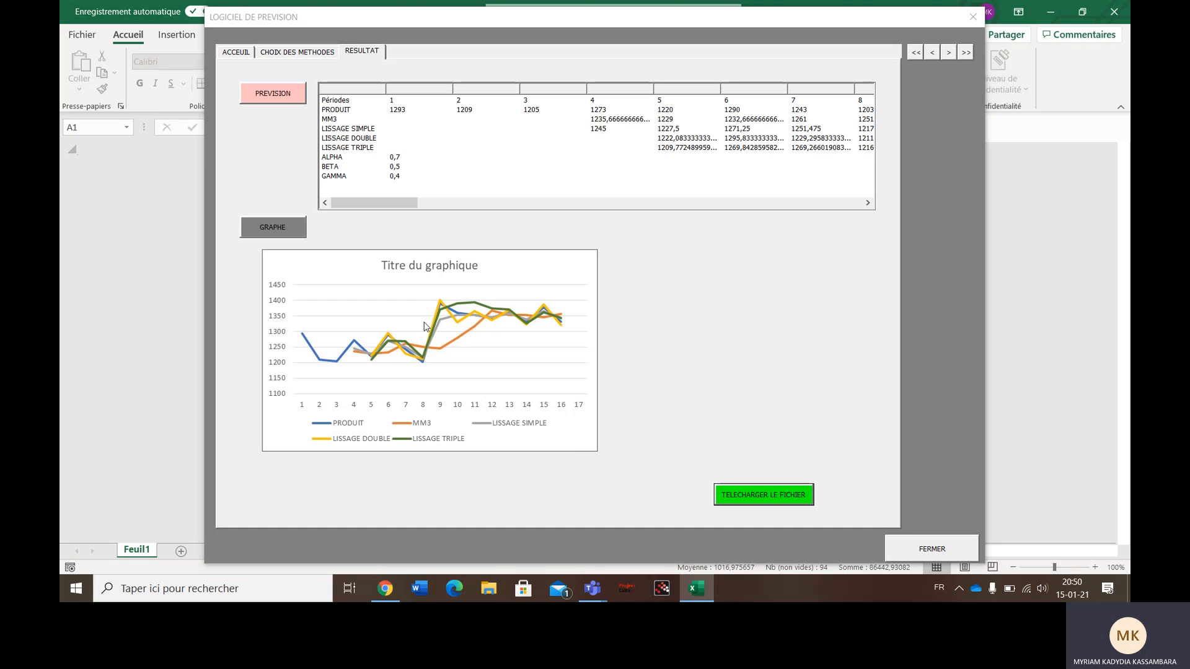
{"action": "left_click", "coordinate": [973, 17]}
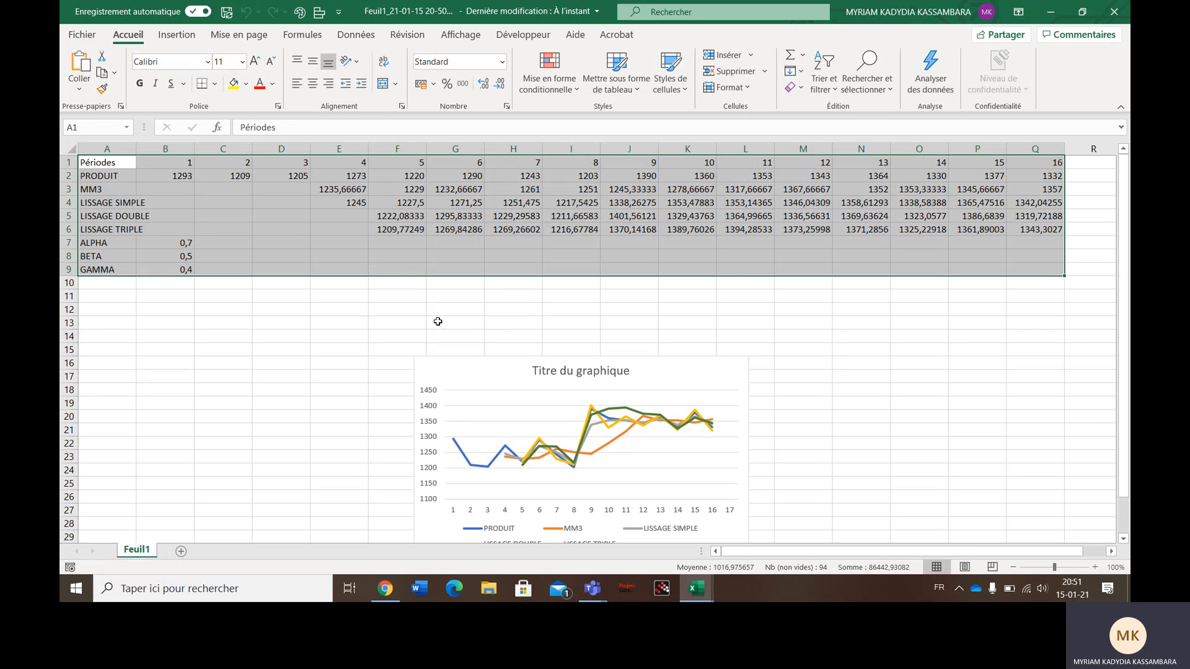
Switch back to the My Forecast workbook and open the design of UserForm1 in the Visual Basic editor.
{"action": "left_click", "coordinate": [693, 594]}
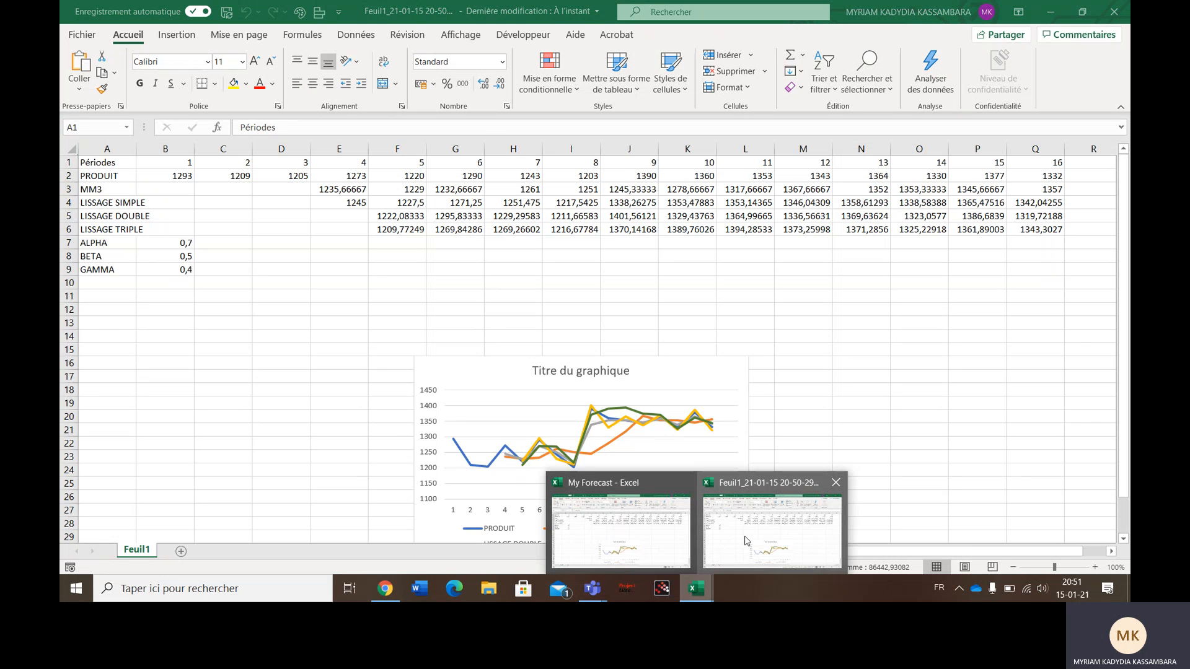
{"action": "left_click", "coordinate": [739, 530]}
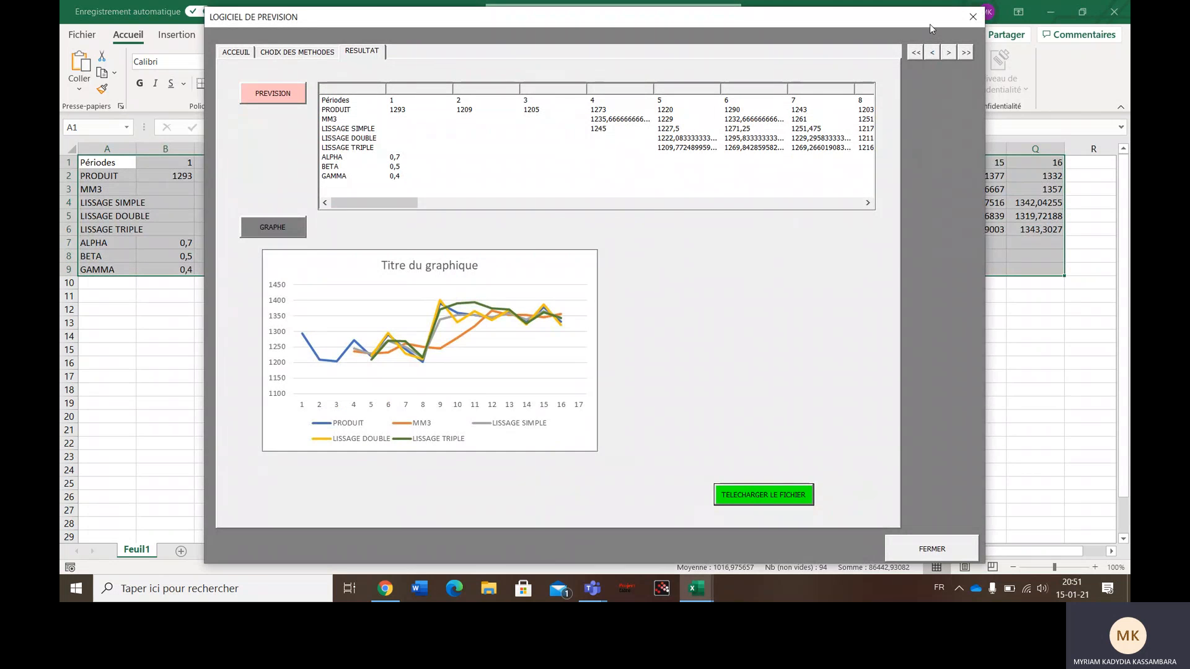
{"action": "left_click_drag", "start_coordinate": [930, 24], "coordinate": [920, 149]}
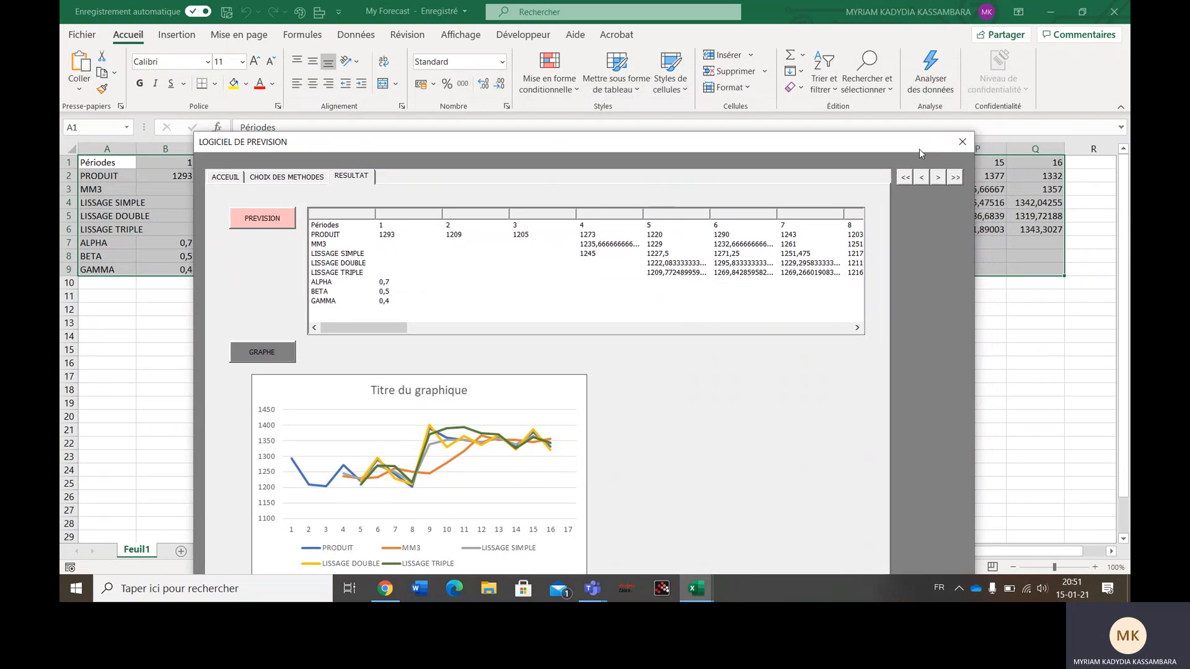
{"action": "left_click", "coordinate": [495, 35]}
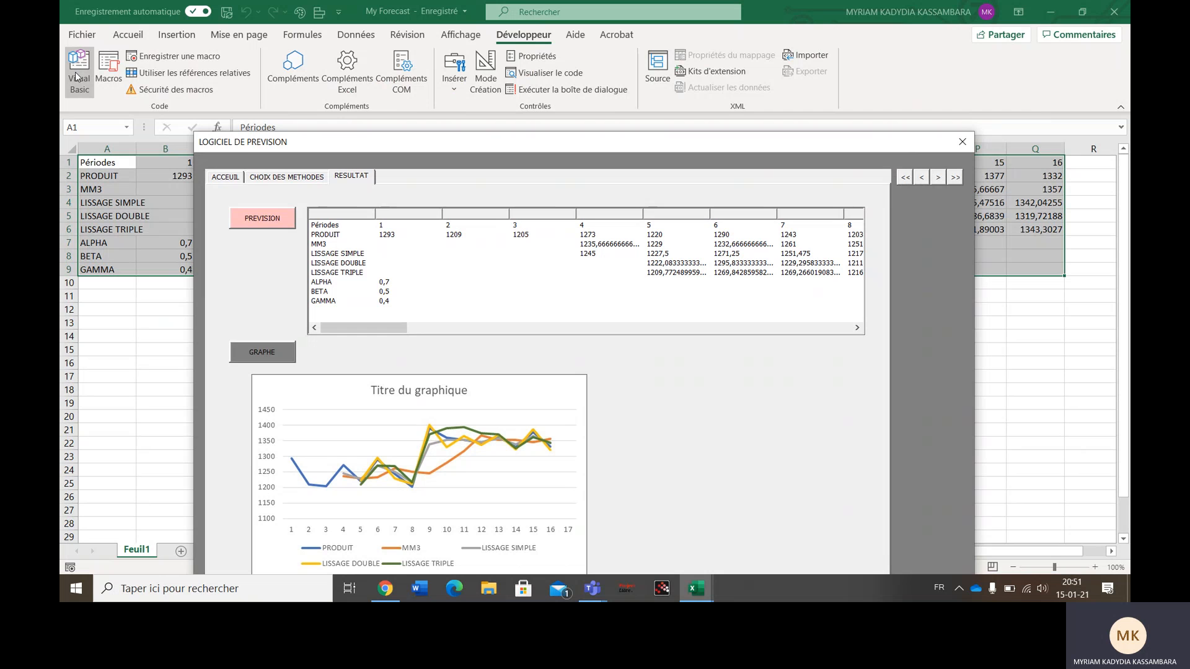
{"action": "left_click", "coordinate": [77, 77]}
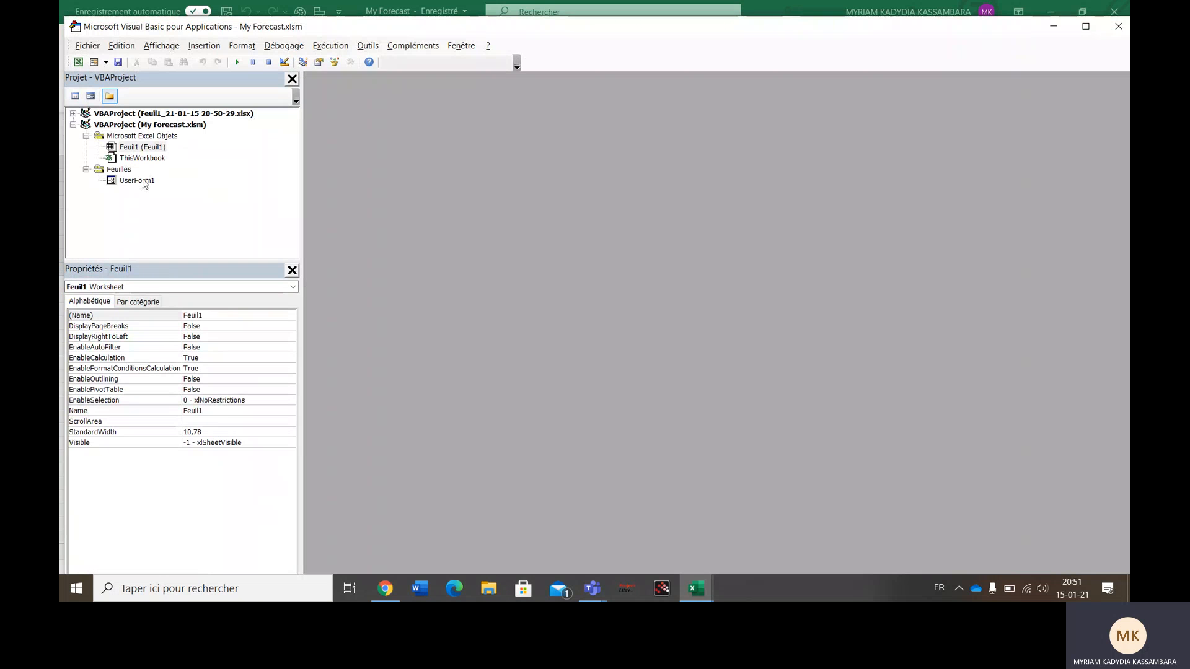
{"action": "left_click", "coordinate": [144, 182]}
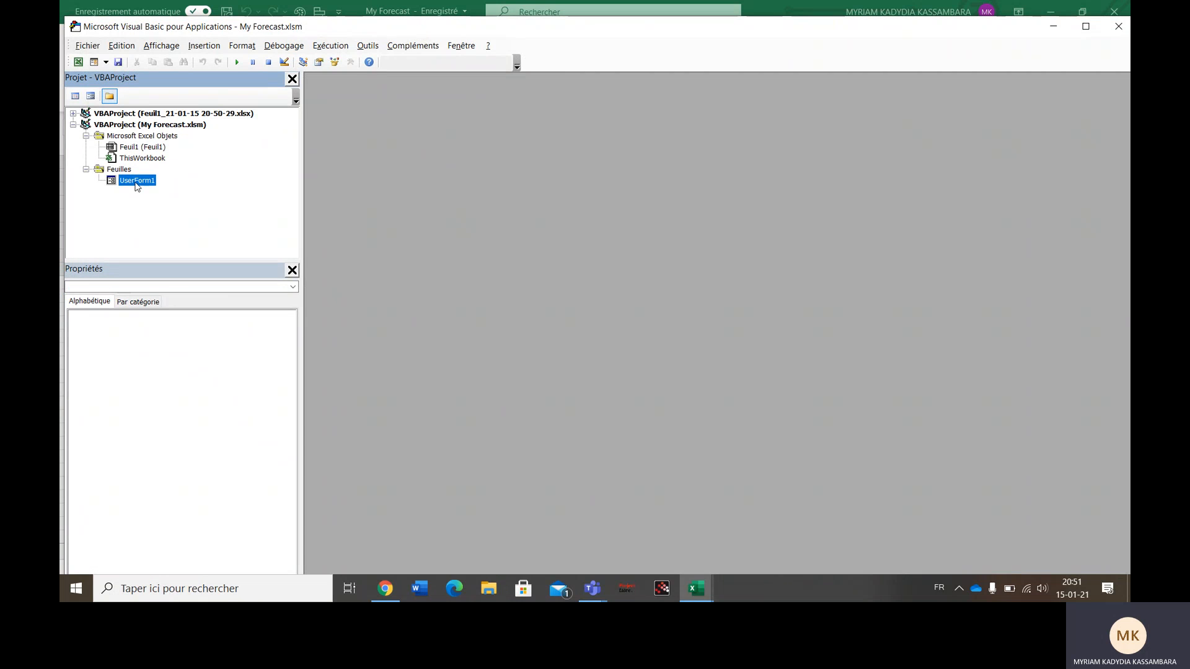
{"action": "double_click", "coordinate": [138, 183]}
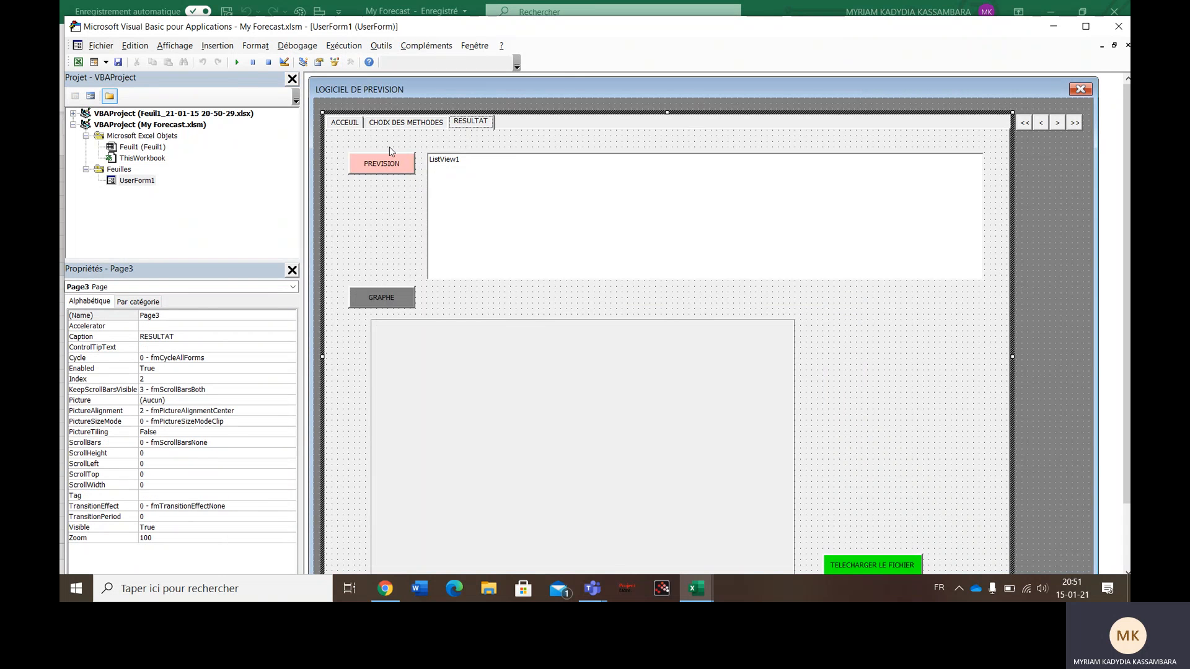
Show the CHOIX DES METHODES page of the UserForm1 design, minimize the Visual Basic editor and close the exported forecast workbook.
{"action": "left_click", "coordinate": [395, 123]}
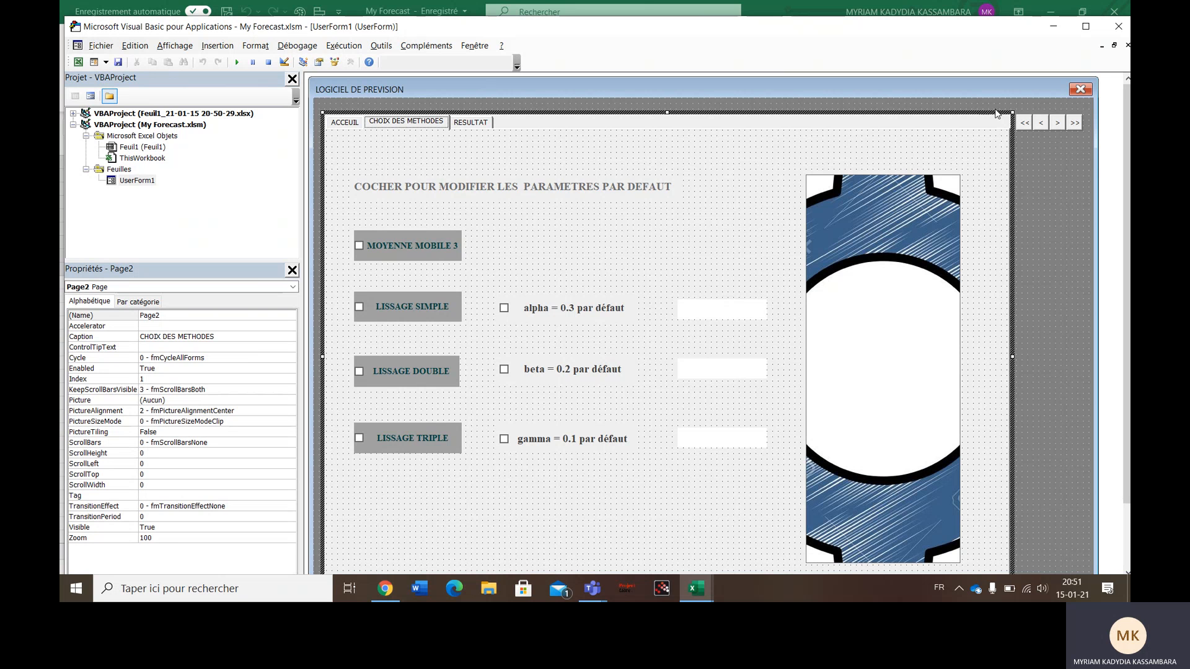
{"action": "left_click", "coordinate": [1054, 29]}
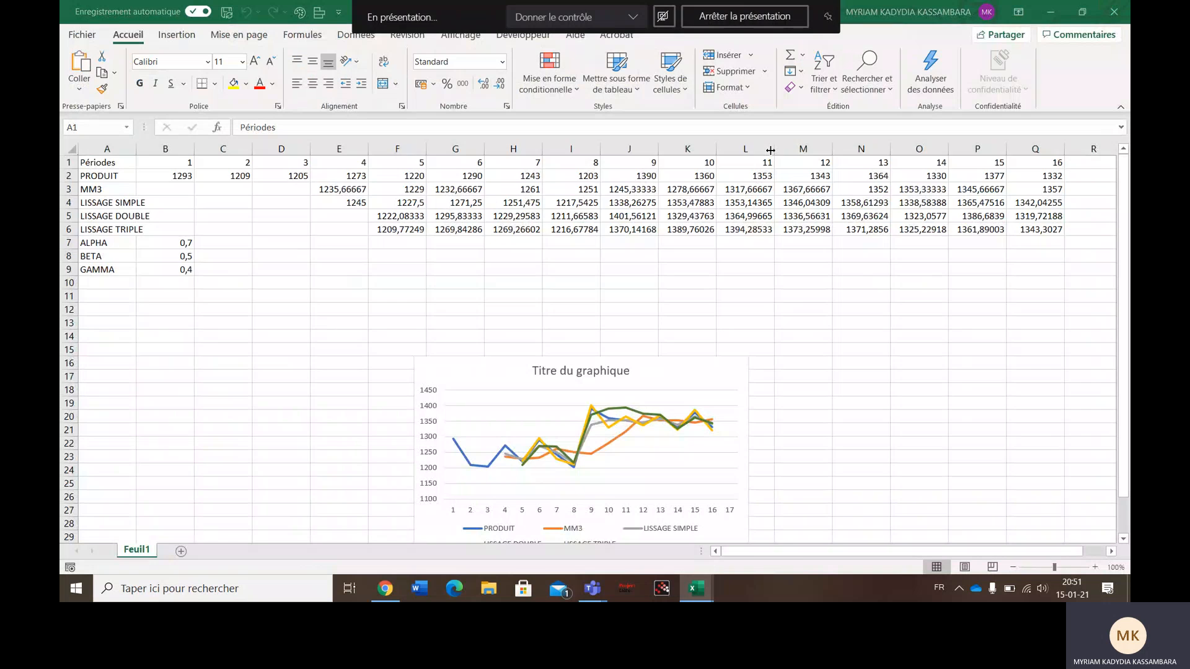
{"action": "key", "text": "ctrl+a"}
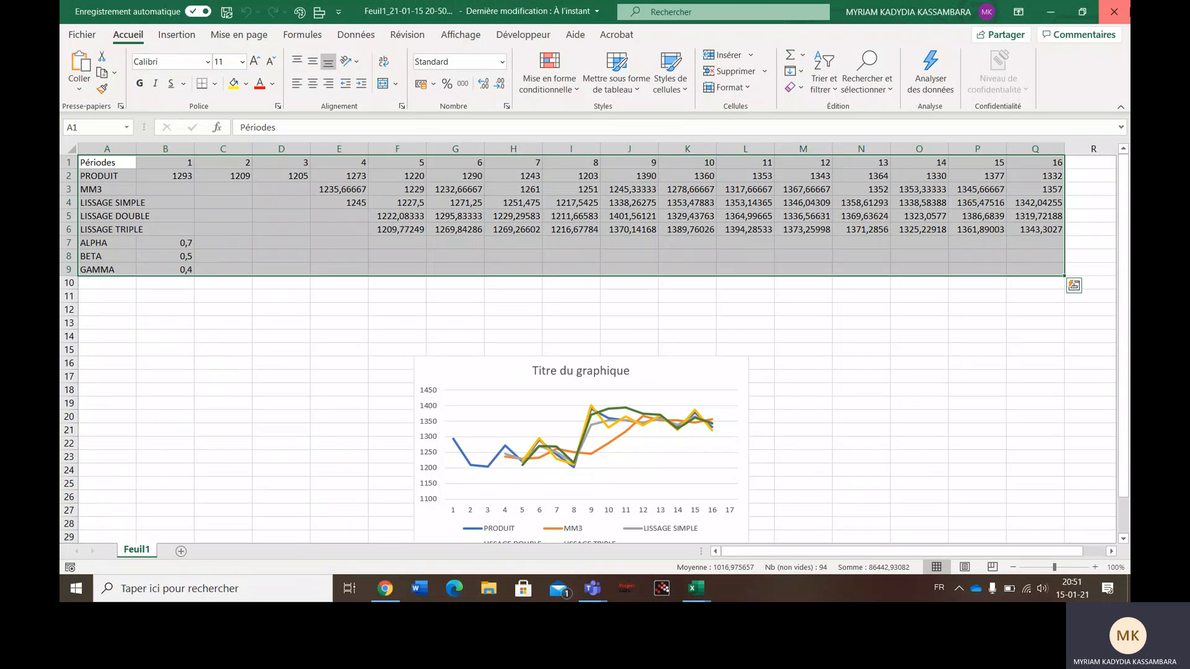
{"action": "left_click", "coordinate": [1114, 11]}
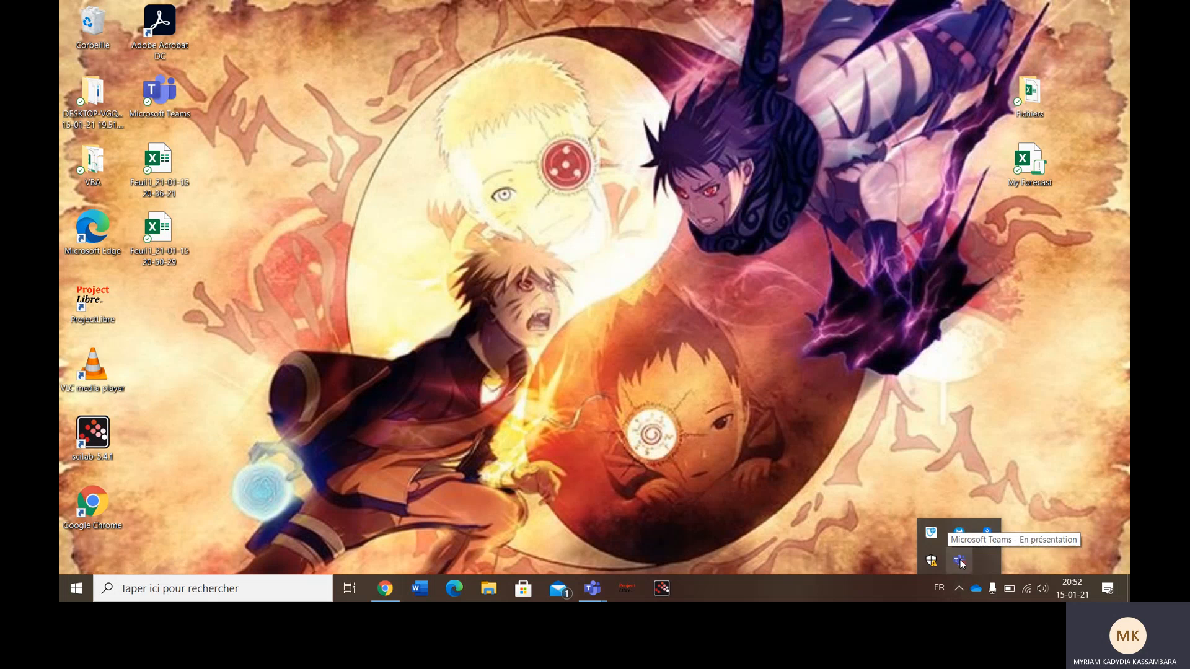
Switch to the TUTORIEL meeting window in Microsoft Teams and open the additional meeting actions containing the option to stop recording.
{"action": "left_click", "coordinate": [959, 589]}
{"action": "left_click", "coordinate": [593, 594]}
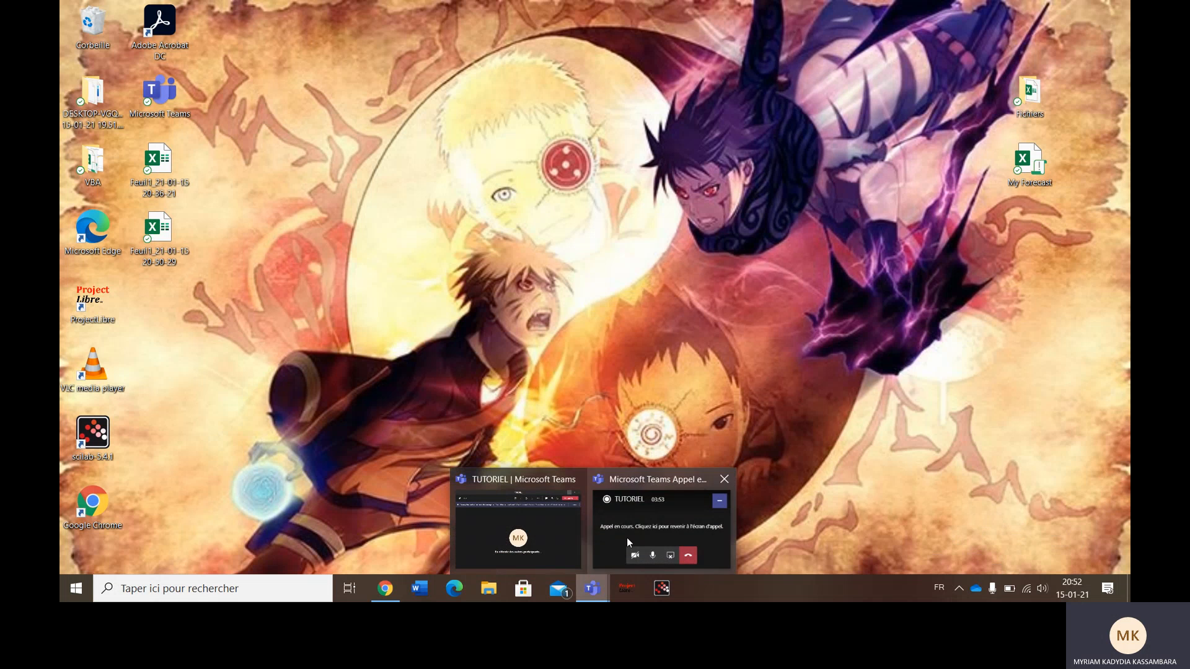
{"action": "mouse_move", "coordinate": [595, 594]}
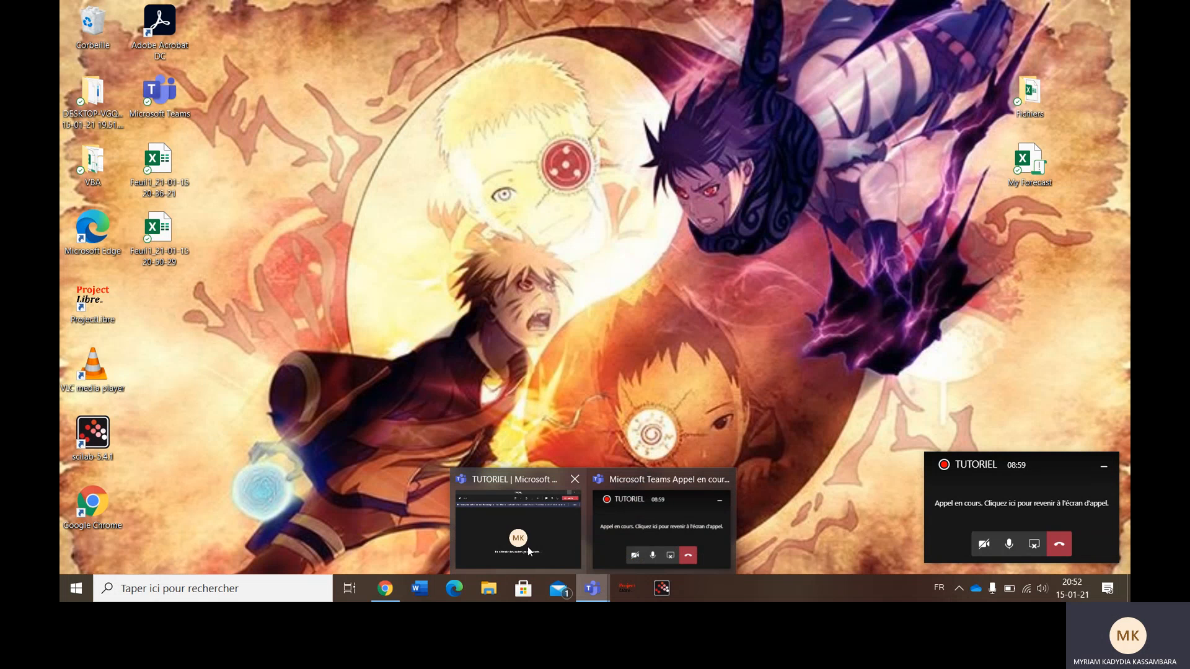
{"action": "left_click", "coordinate": [530, 551]}
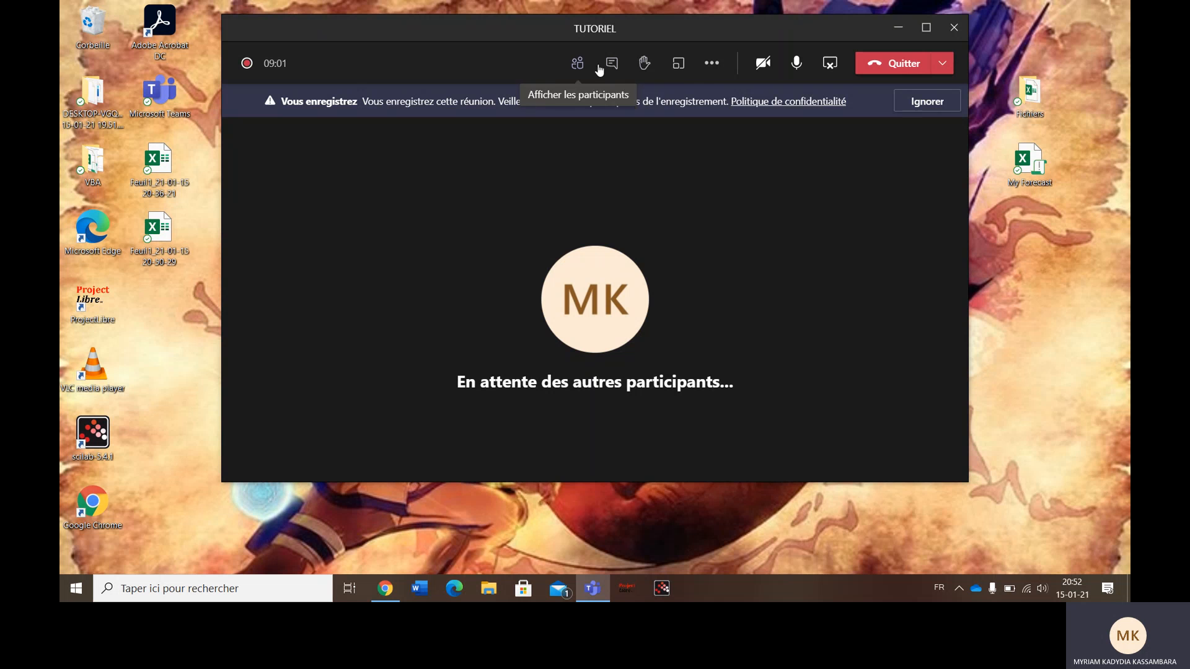
{"action": "left_click", "coordinate": [712, 65]}
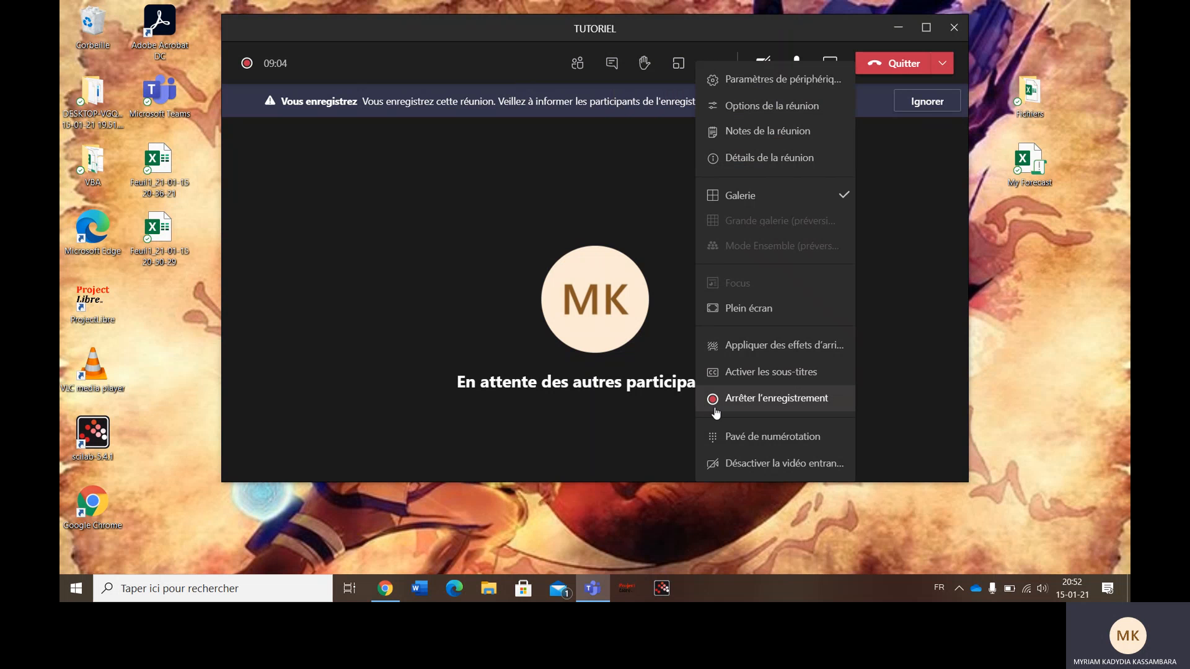